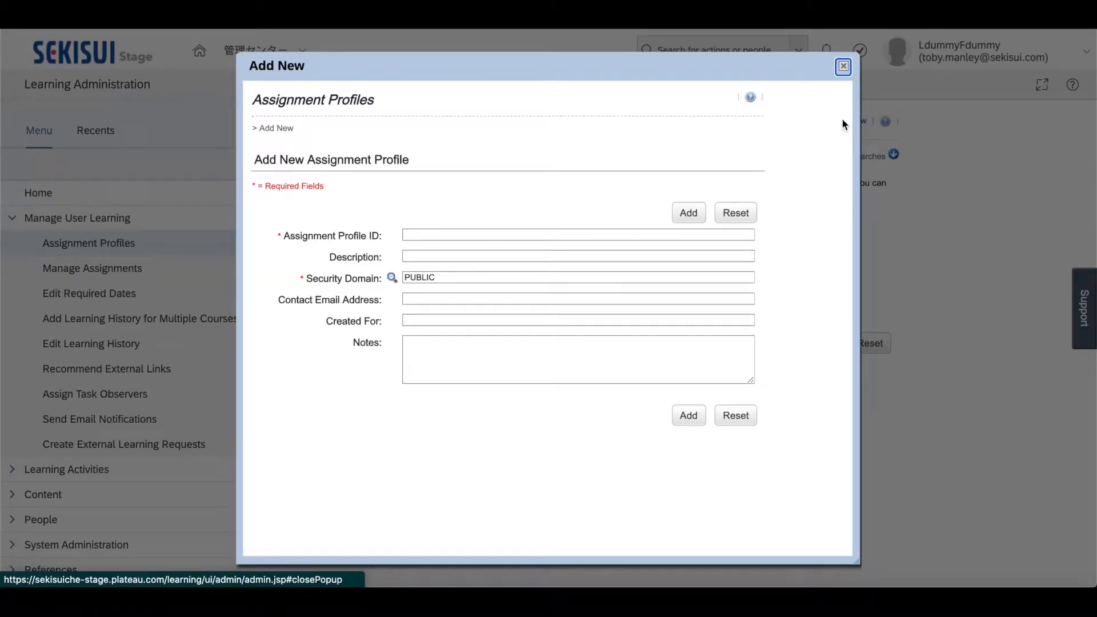
# Add a new assignment profile with ID HTML5_AP and description HTML5 Assignment Profile, keeping the PUBLIC security domain
pyautogui.click(459, 234)
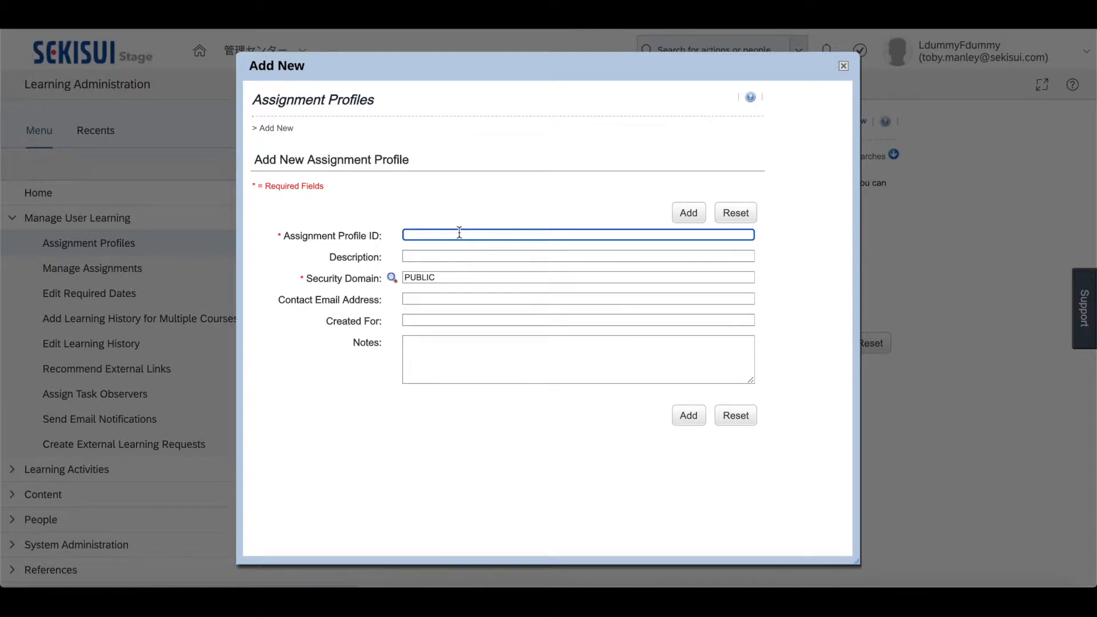
pyautogui.write('HTML5 ')
pyautogui.write('AP')
pyautogui.click(442, 254)
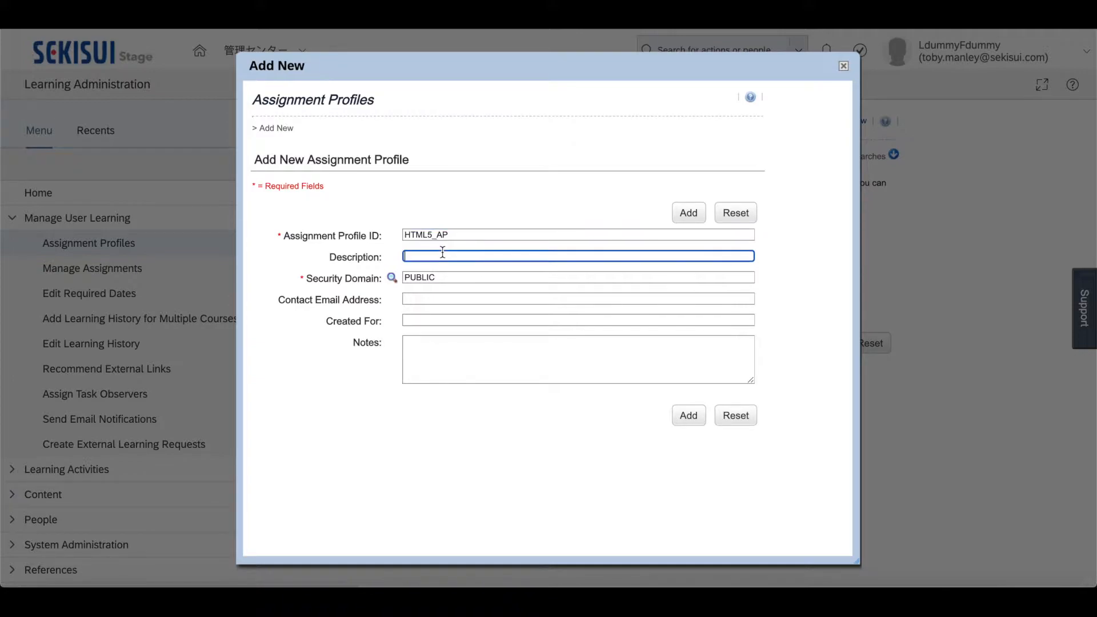
pyautogui.write('HTML5 Assignment Profile')
pyautogui.click(425, 278)
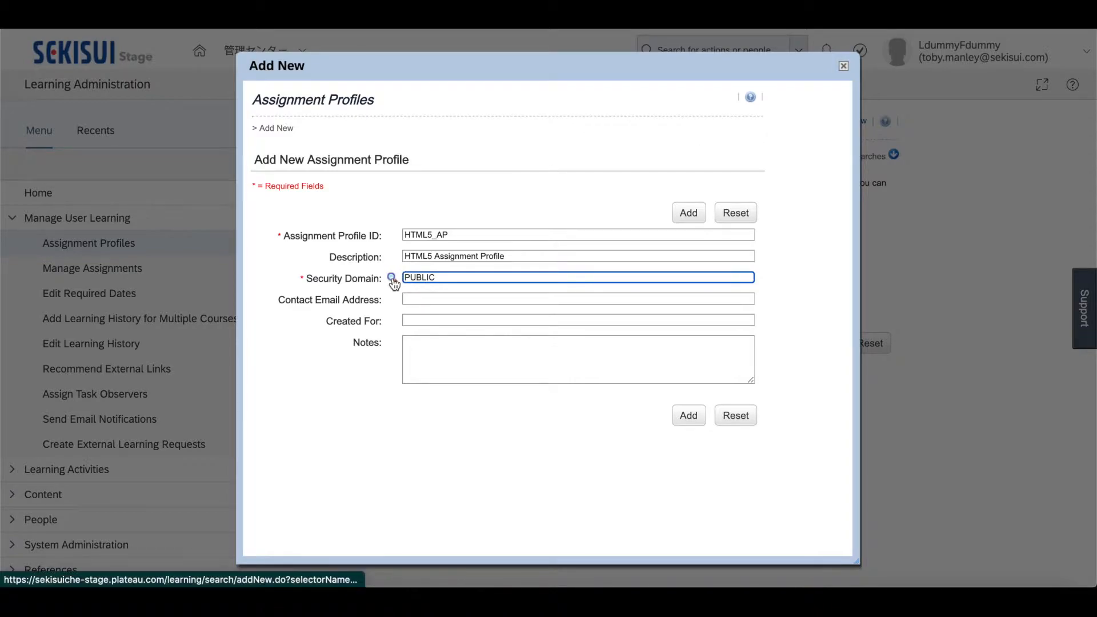
pyautogui.click(691, 418)
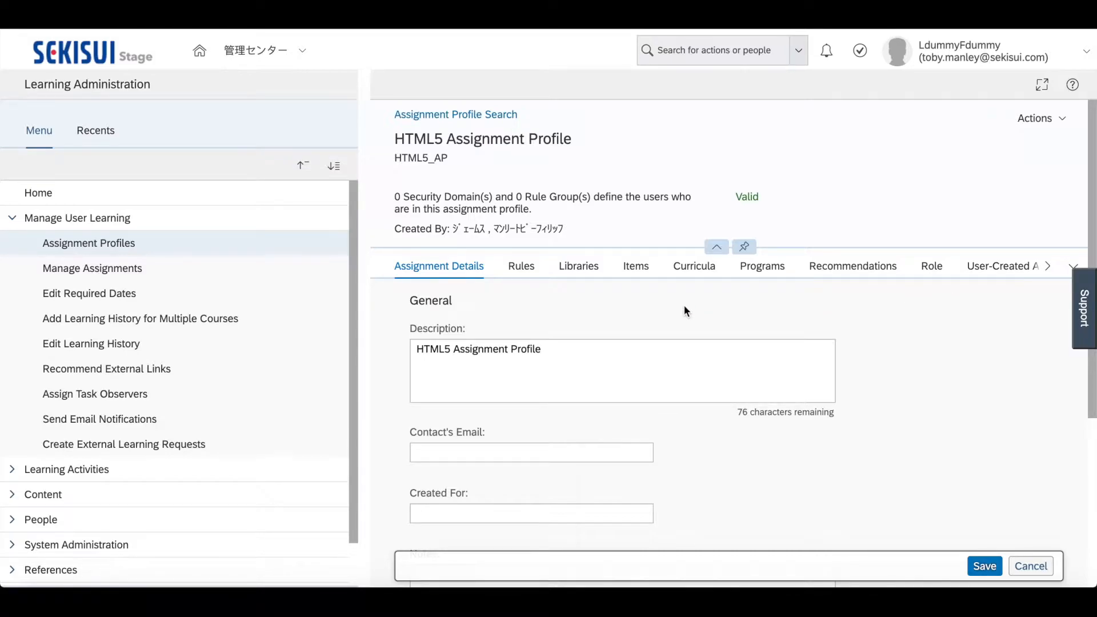
# Clear the security domain in the profile's rules and add the ALL domain with its subdomains included
pyautogui.click(521, 269)
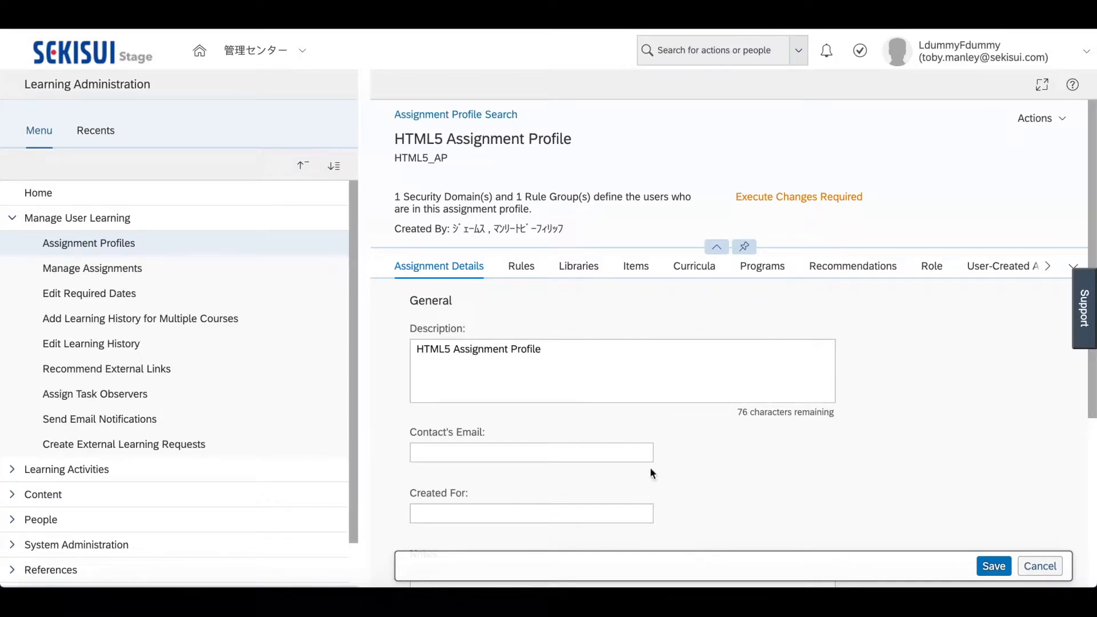
pyautogui.click(526, 268)
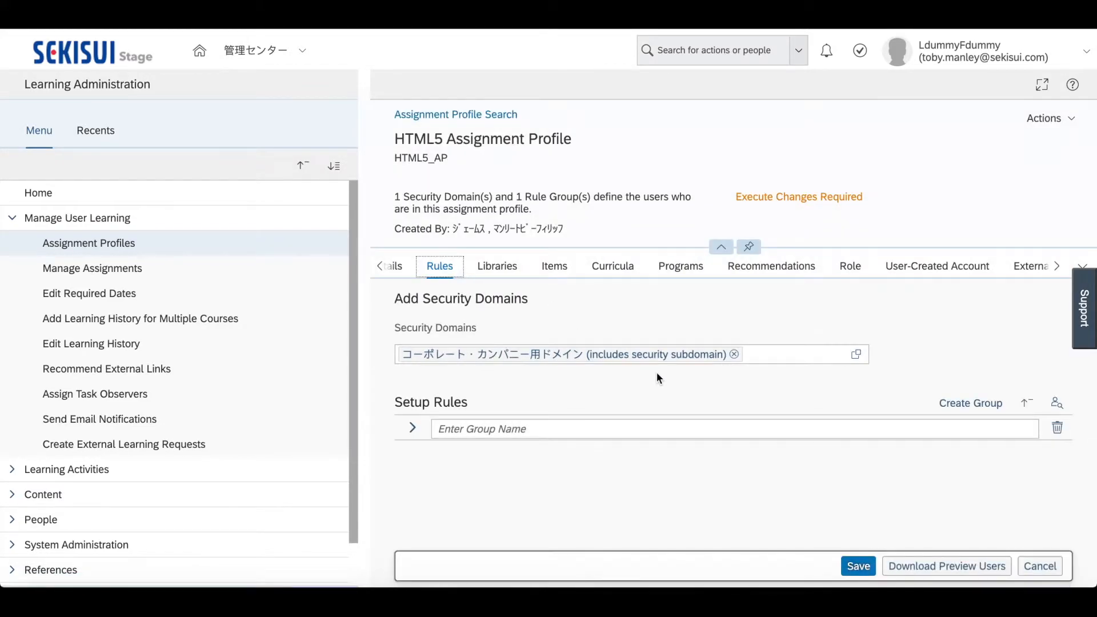
pyautogui.click(734, 354)
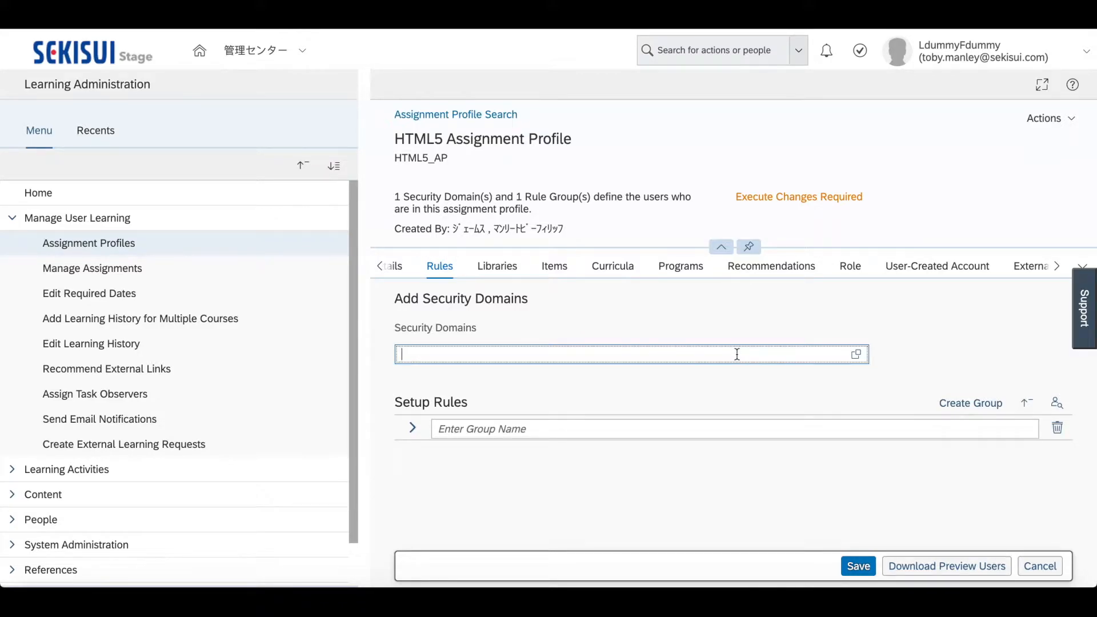
pyautogui.click(854, 357)
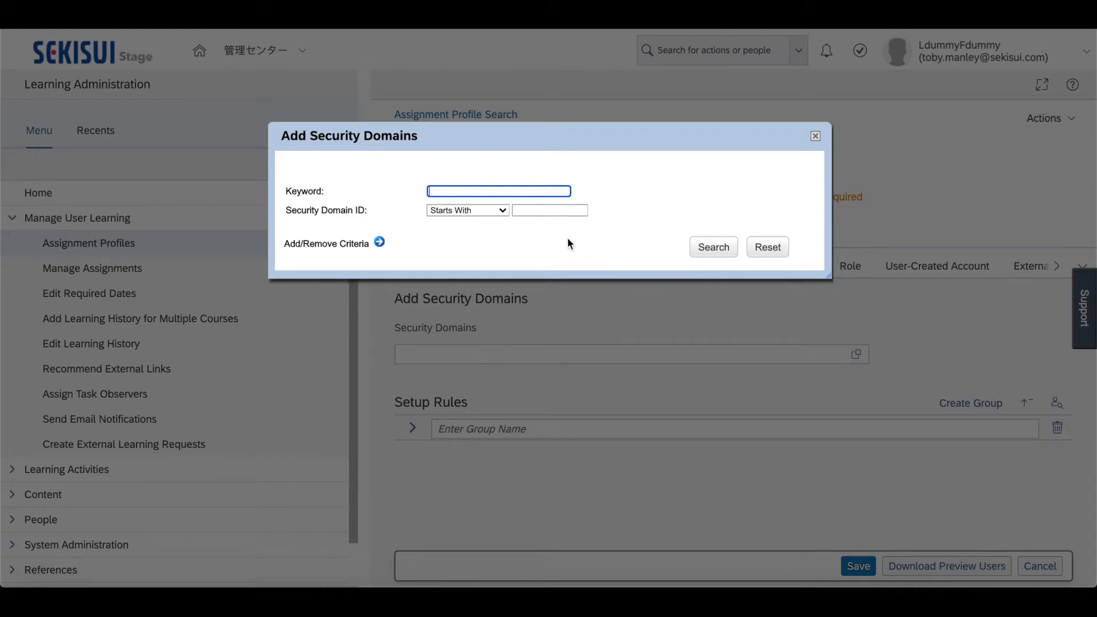
pyautogui.click(534, 212)
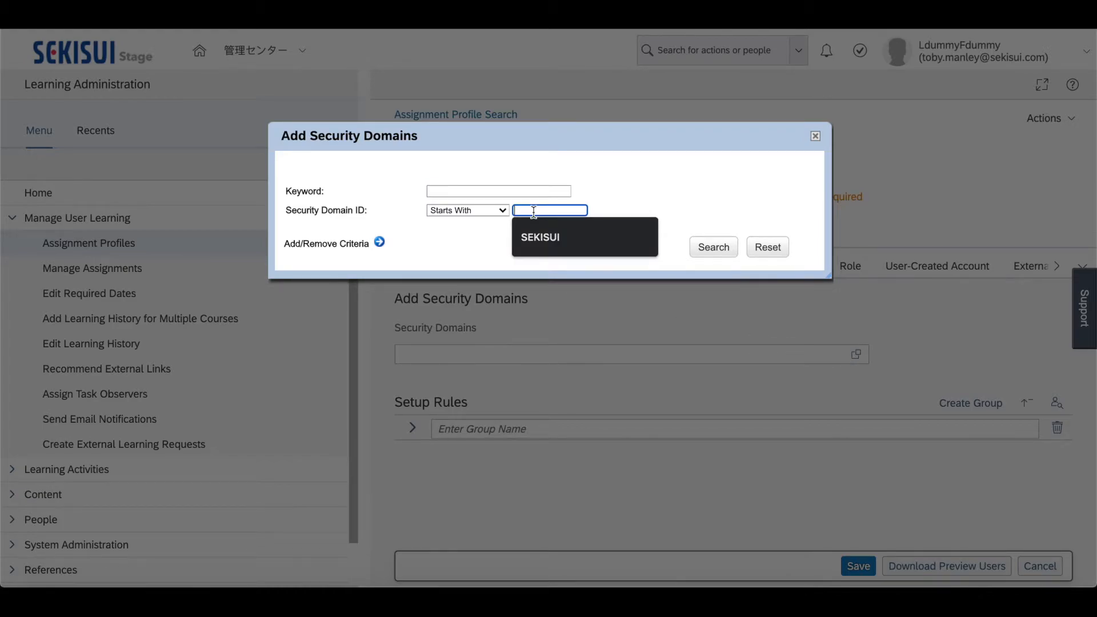
pyautogui.write('ALL')
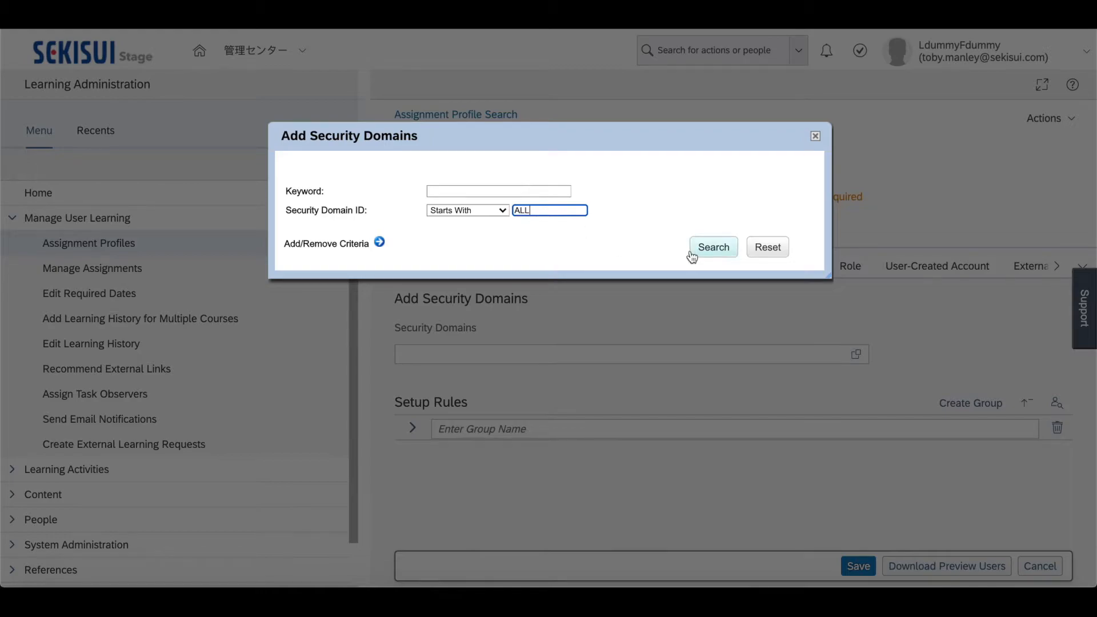
pyautogui.click(714, 248)
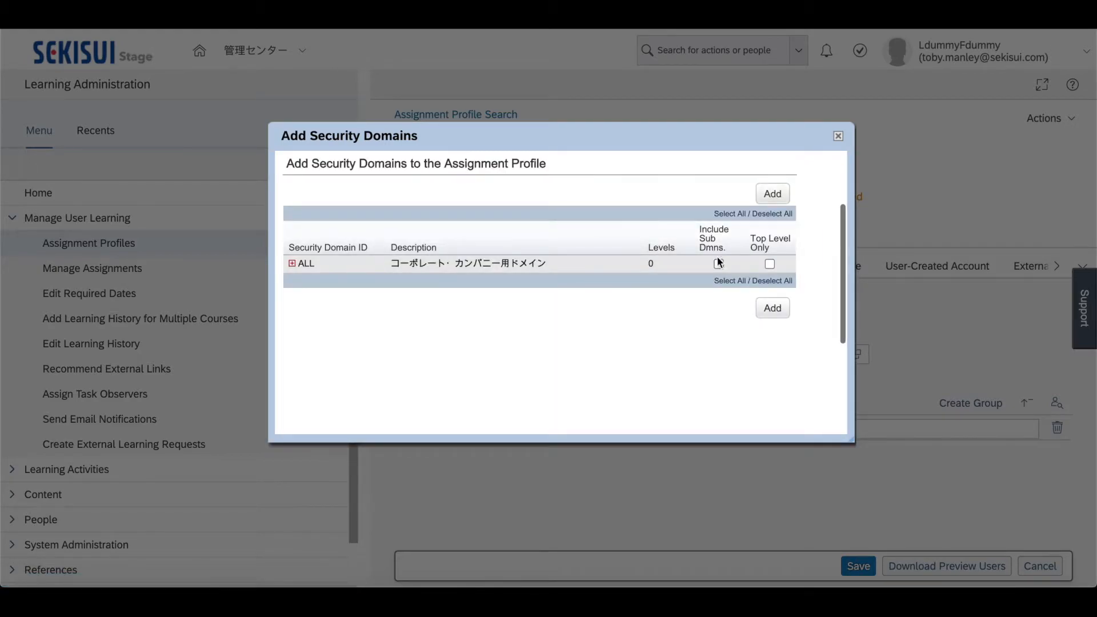
pyautogui.click(719, 264)
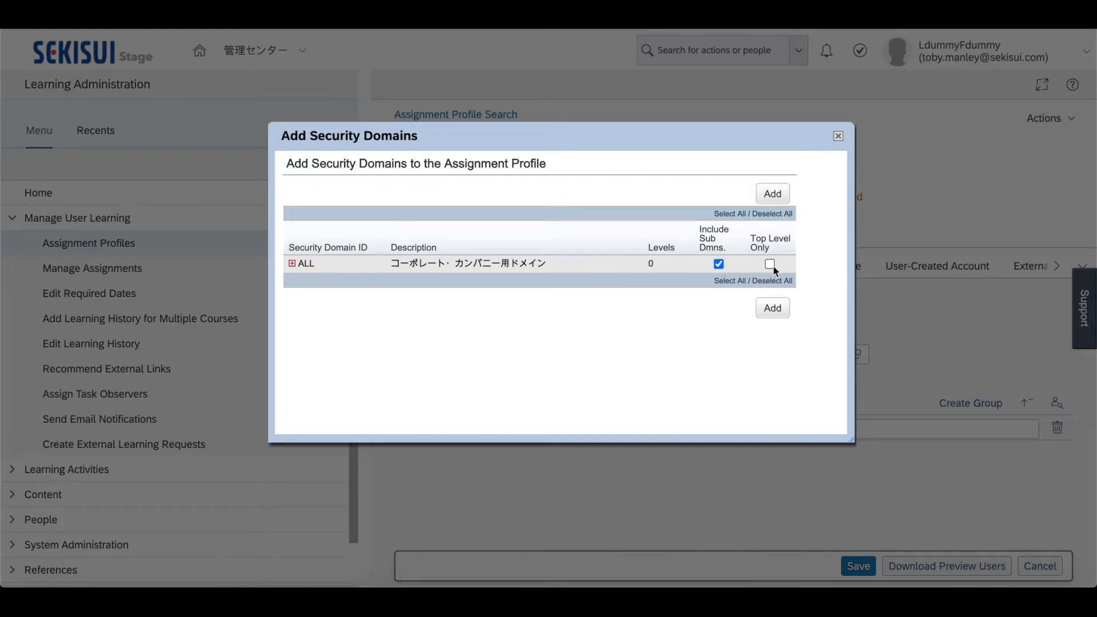
pyautogui.click(774, 312)
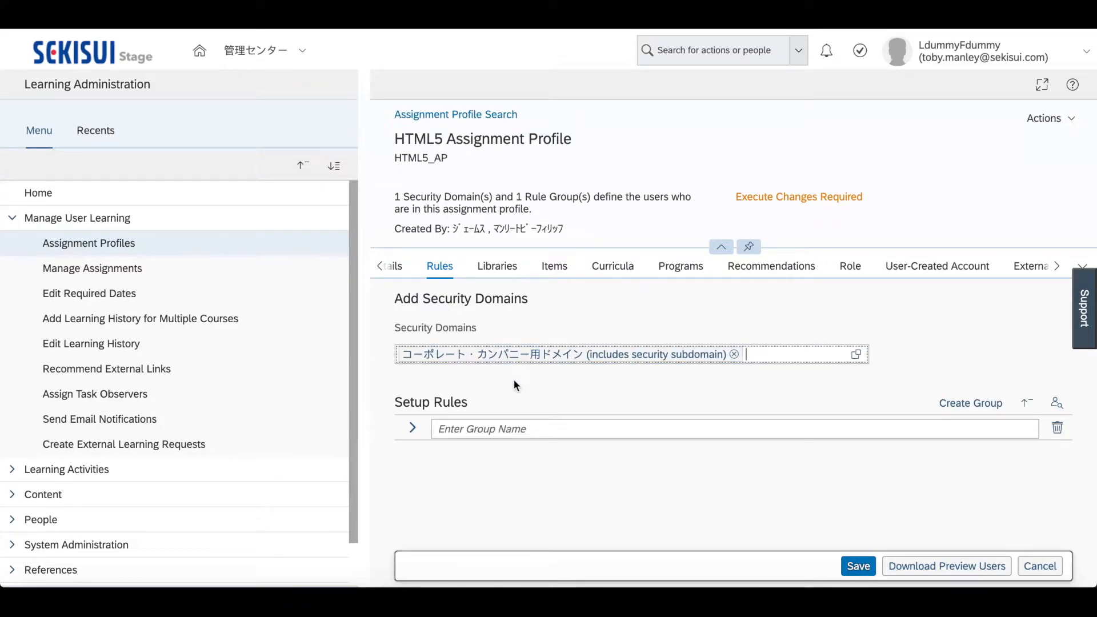
# Create a rule group named Employees with the Job Code HTML5
pyautogui.click(976, 405)
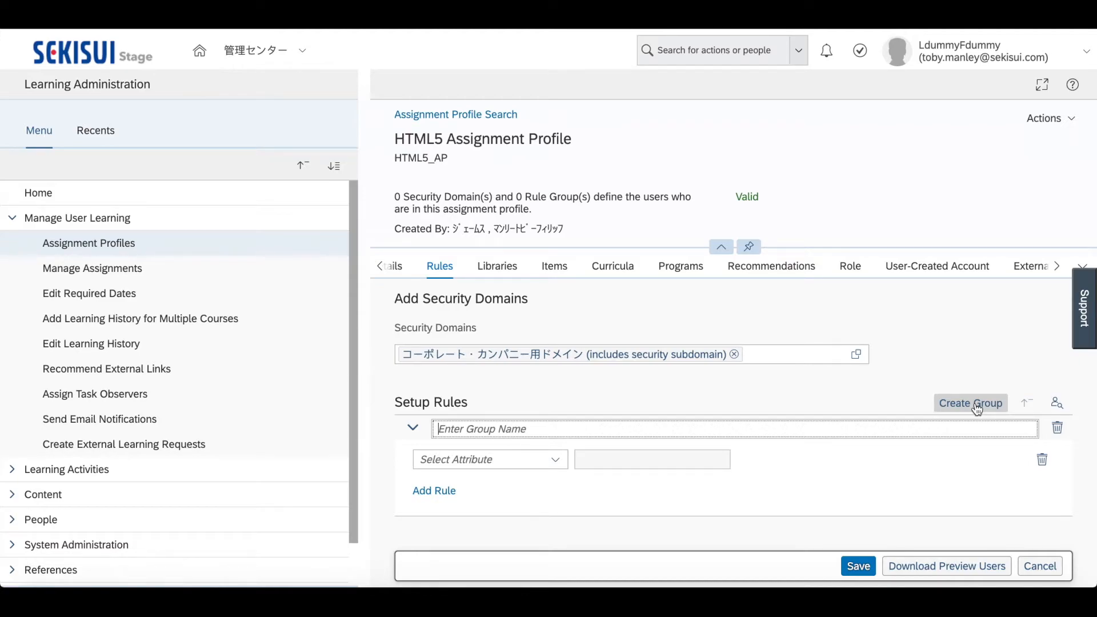
pyautogui.write('Employees with the Job C')
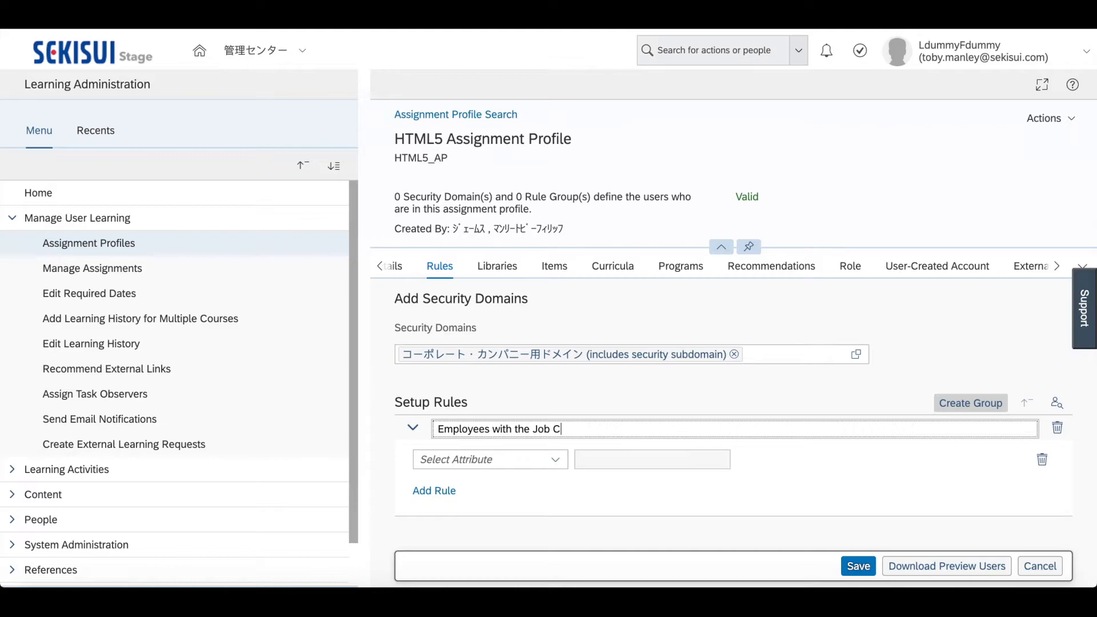
pyautogui.write('ode HTML5')
# Save a rule in the group where Job Code ID Contains HTML5, and download the preview users
pyautogui.click(555, 463)
pyautogui.moveTo(563, 178); pyautogui.dragTo(565, 294)
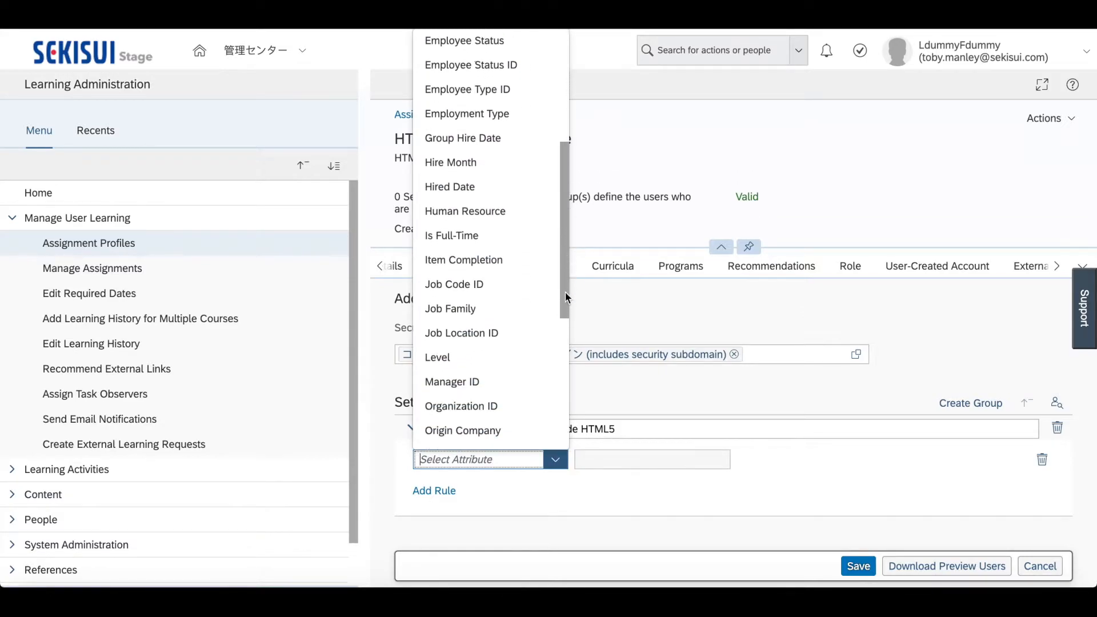
pyautogui.click(492, 289)
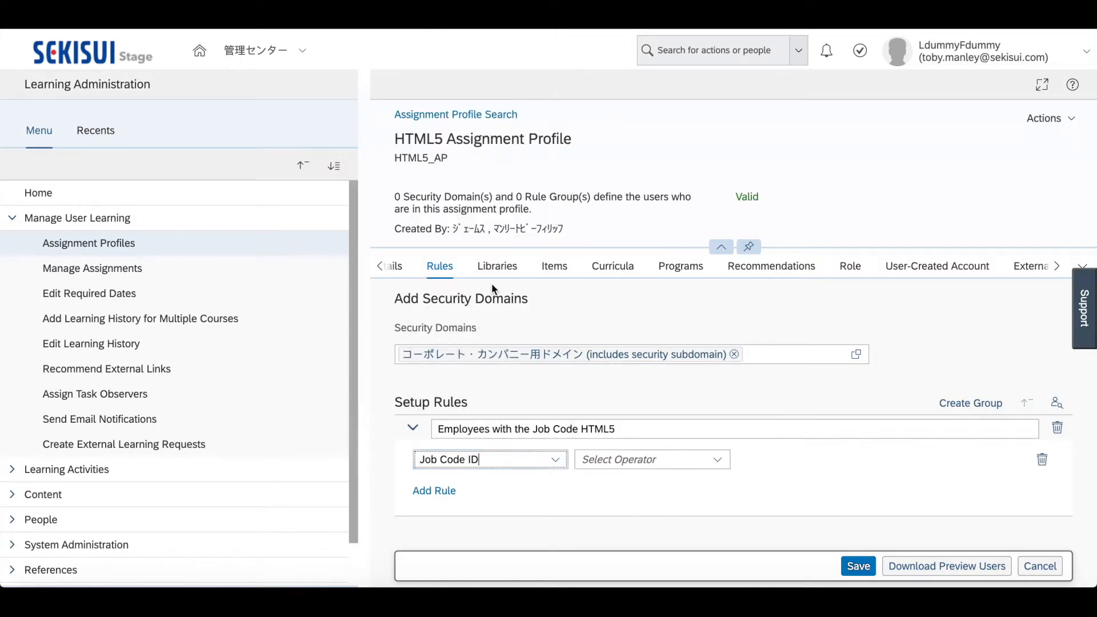
pyautogui.click(728, 465)
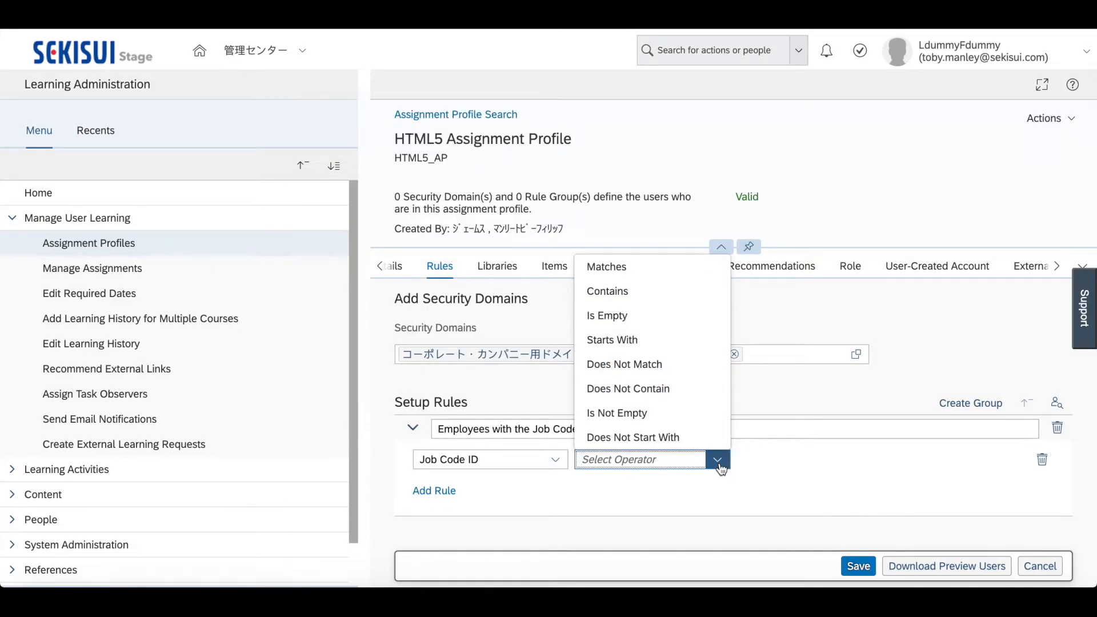
pyautogui.click(648, 296)
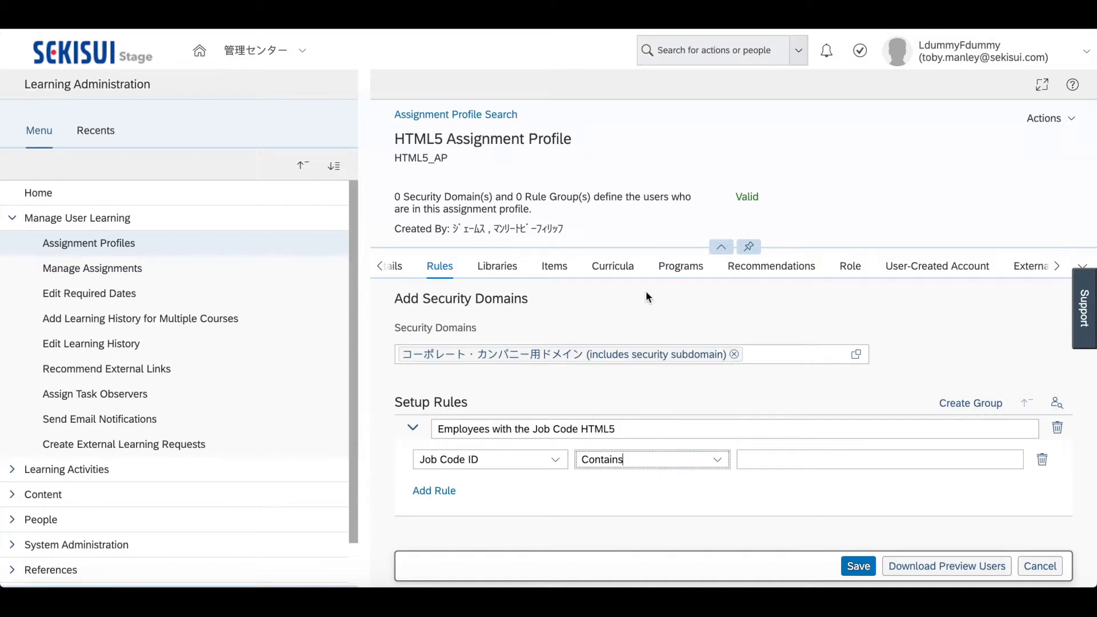
pyautogui.click(762, 461)
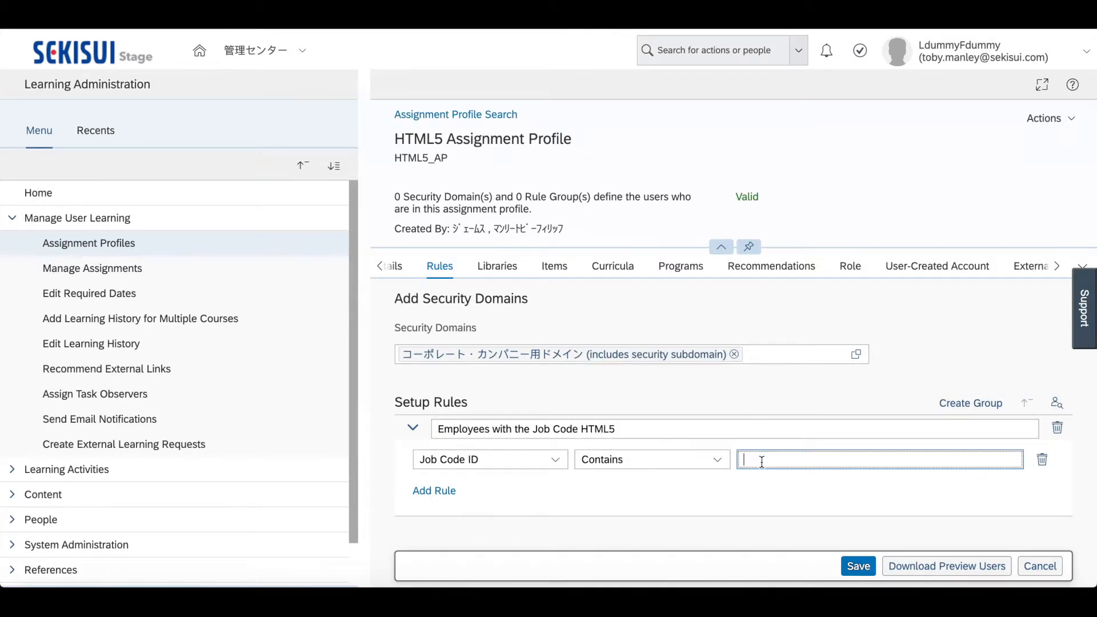
pyautogui.write('HTML5')
pyautogui.click(859, 565)
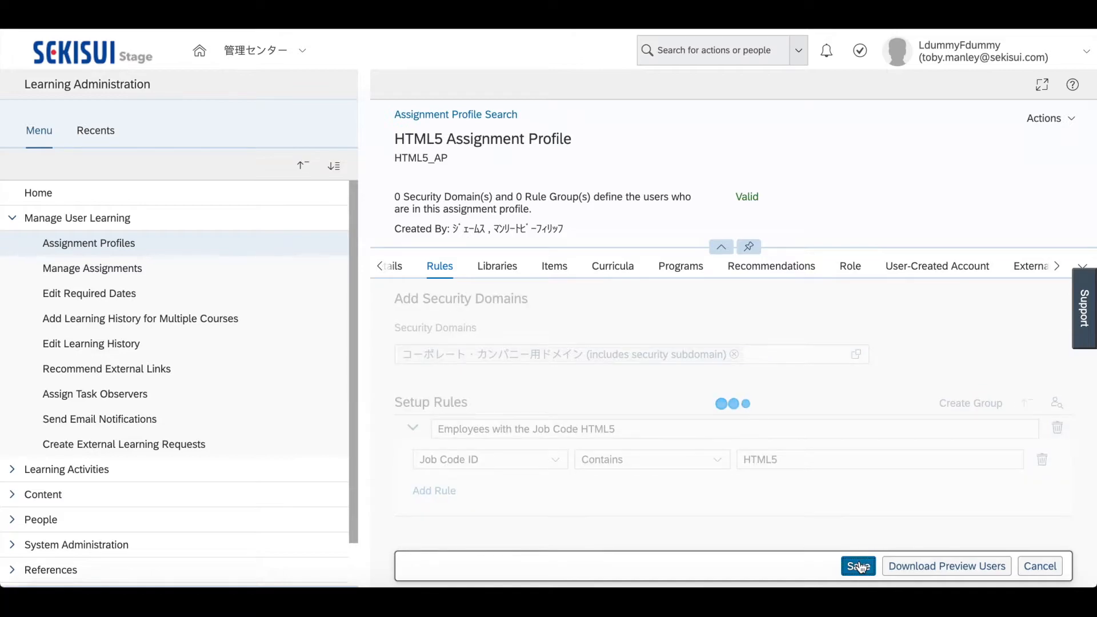
pyautogui.click(934, 567)
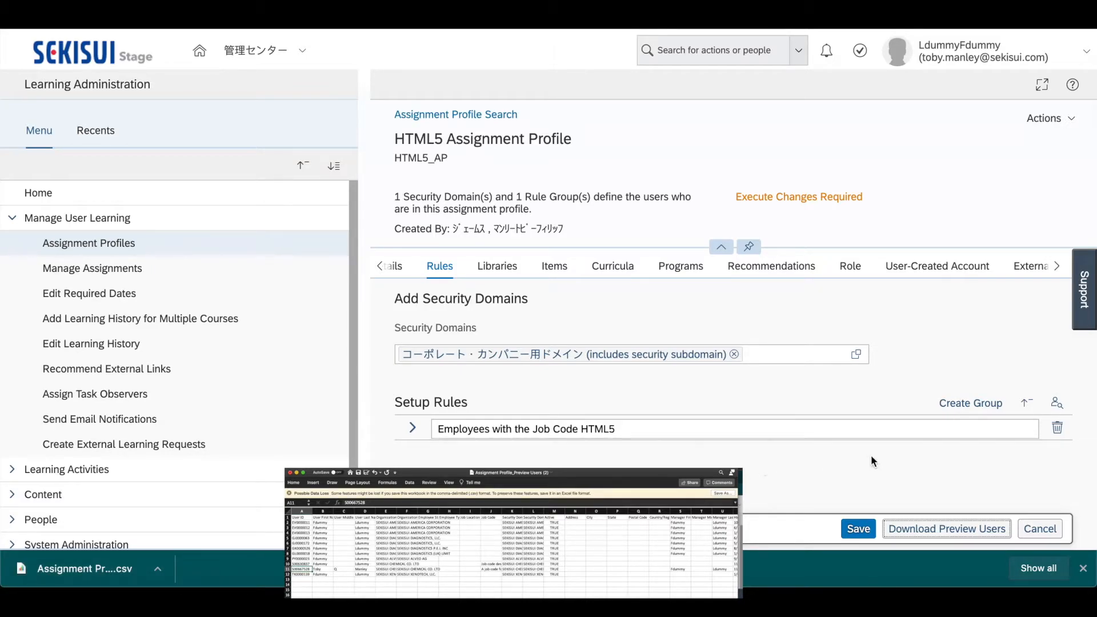
# Add a second rule to the Job Code HTML5 group using the Hired Date attribute with the On or After operator
pyautogui.click(413, 432)
pyautogui.click(446, 493)
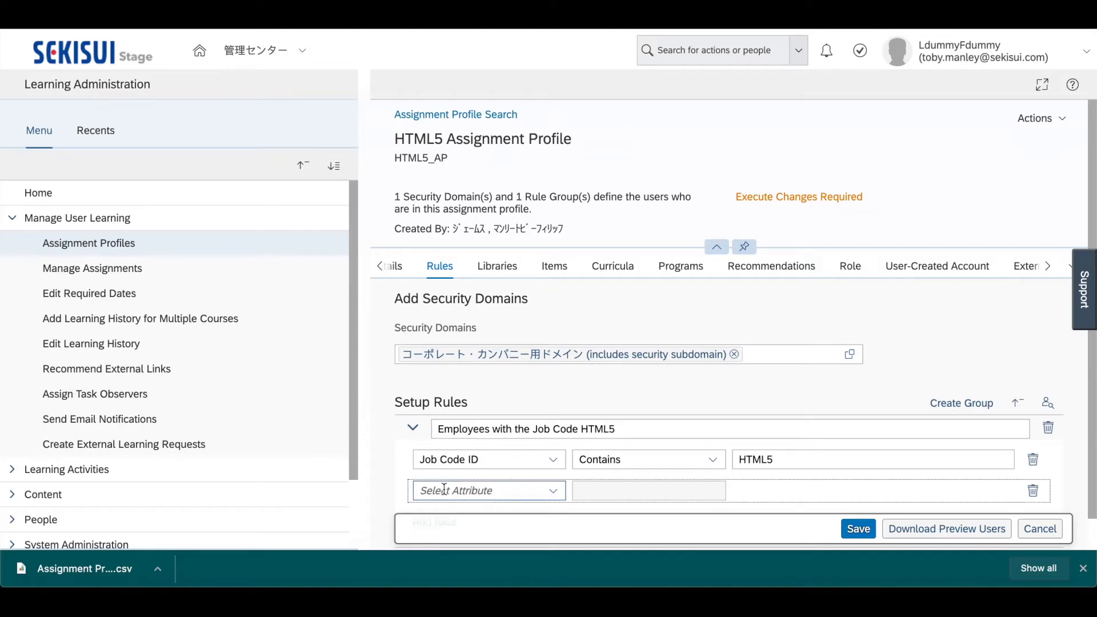
pyautogui.click(557, 493)
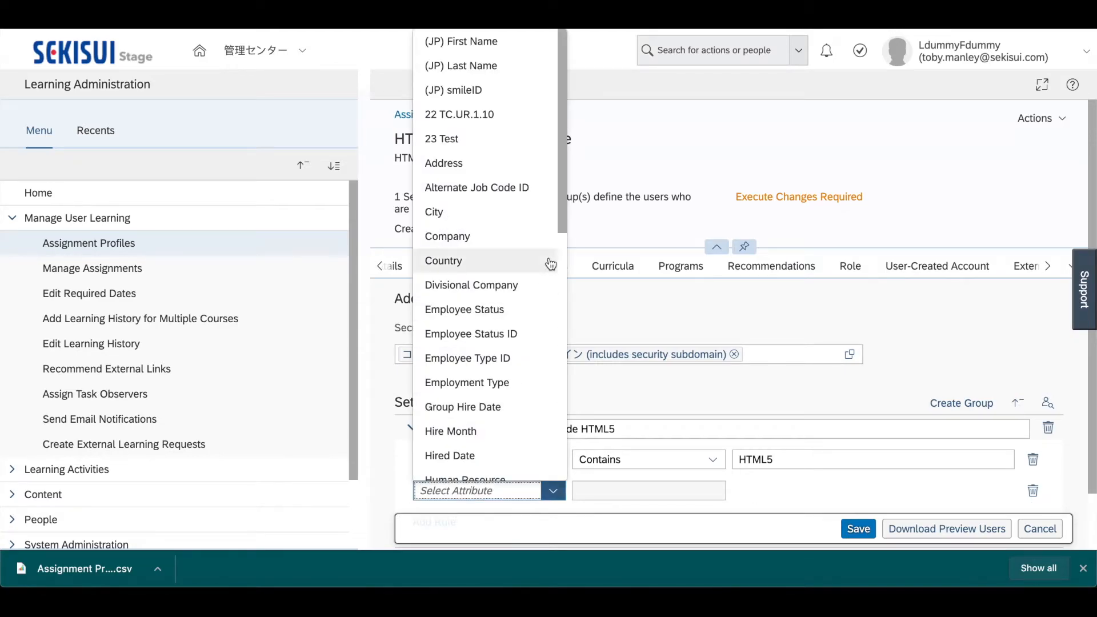
pyautogui.moveTo(563, 212); pyautogui.dragTo(560, 296)
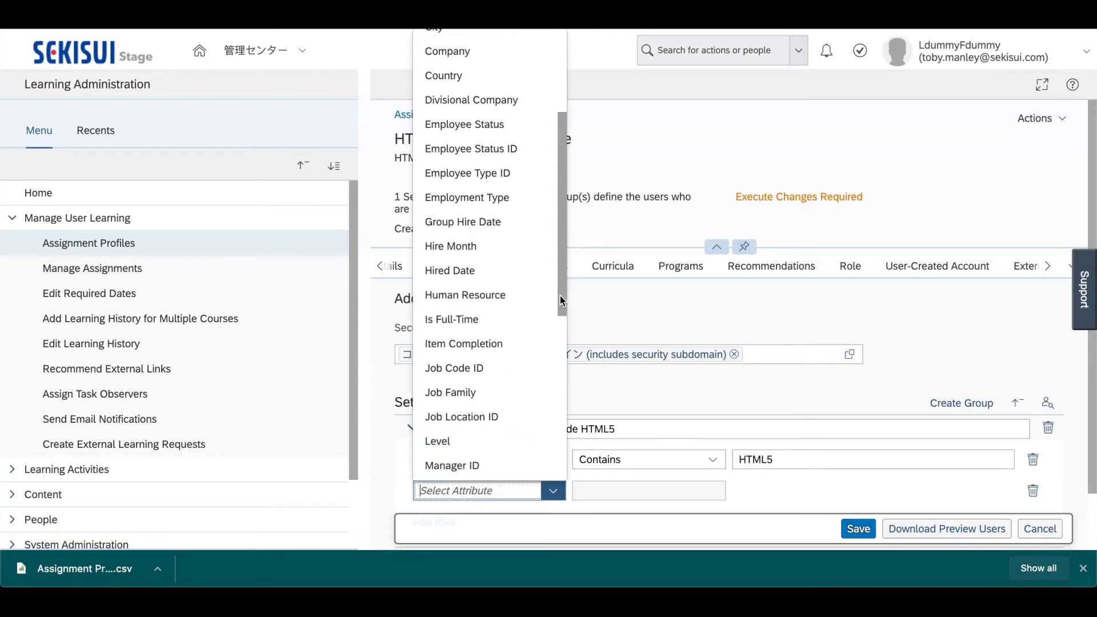
pyautogui.click(511, 280)
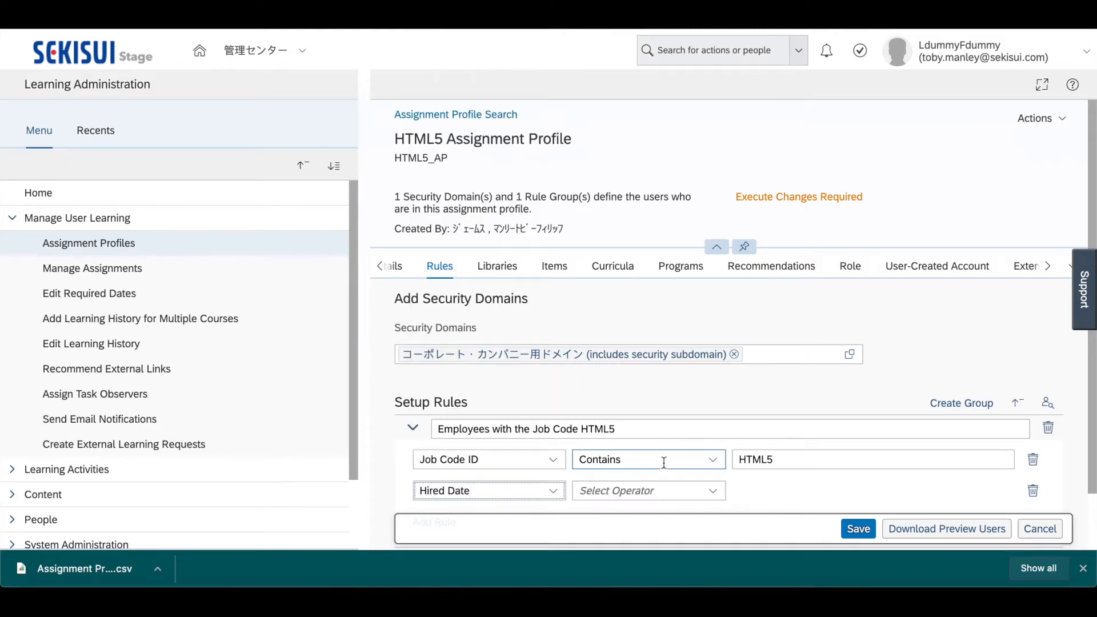
pyautogui.click(713, 491)
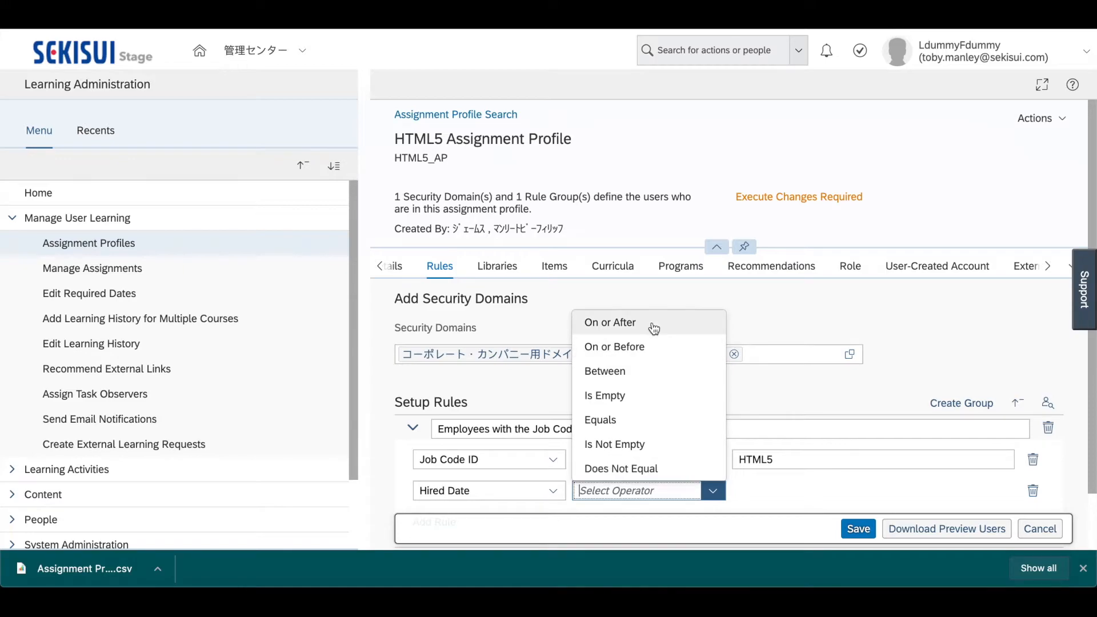
pyautogui.click(627, 321)
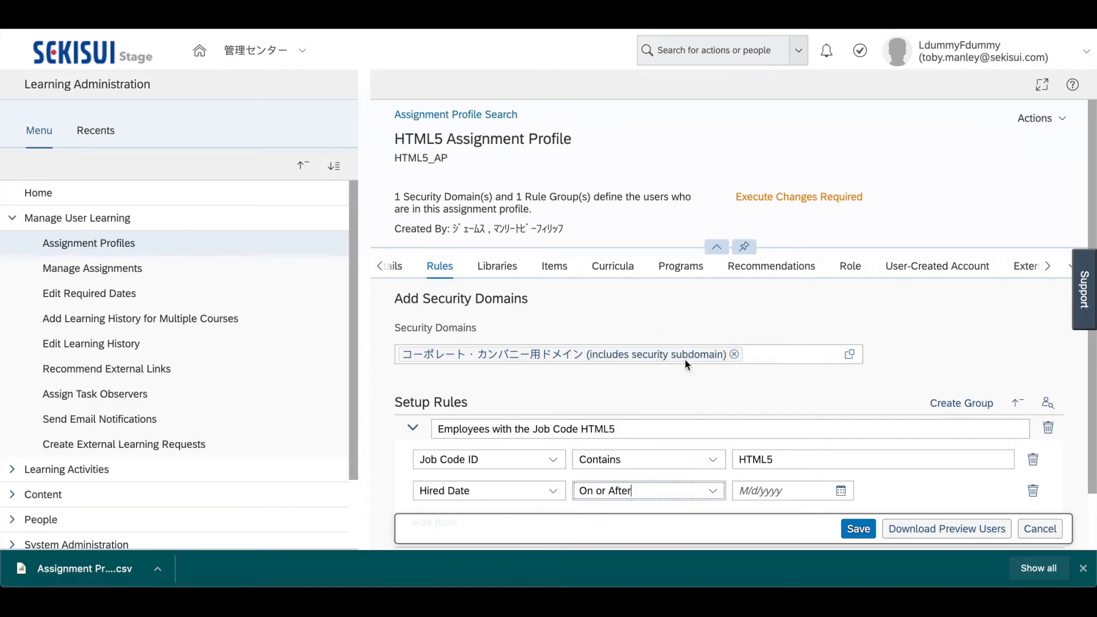
# Set the Hired Date rule's date to 9/1/2010 and save the profile's rules
pyautogui.click(840, 492)
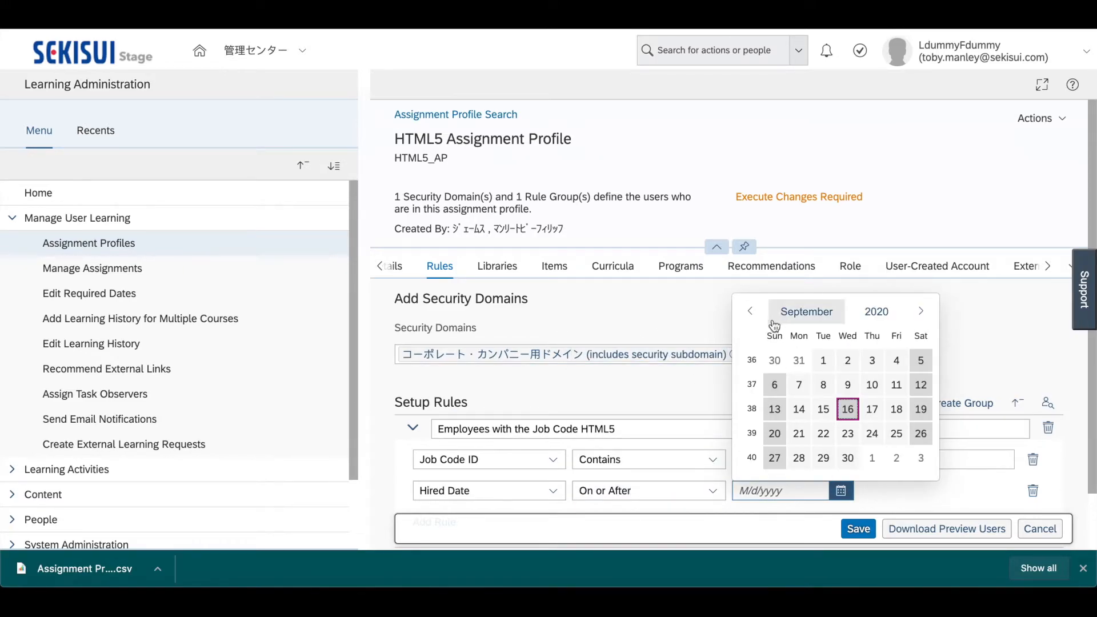
pyautogui.click(878, 313)
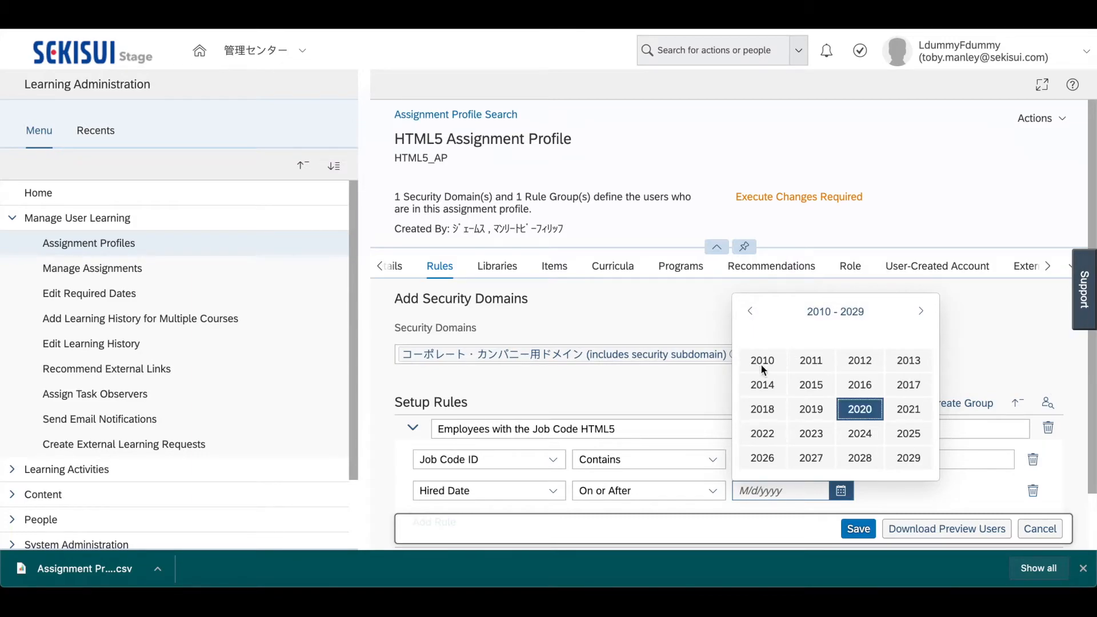
pyautogui.click(762, 365)
pyautogui.click(849, 363)
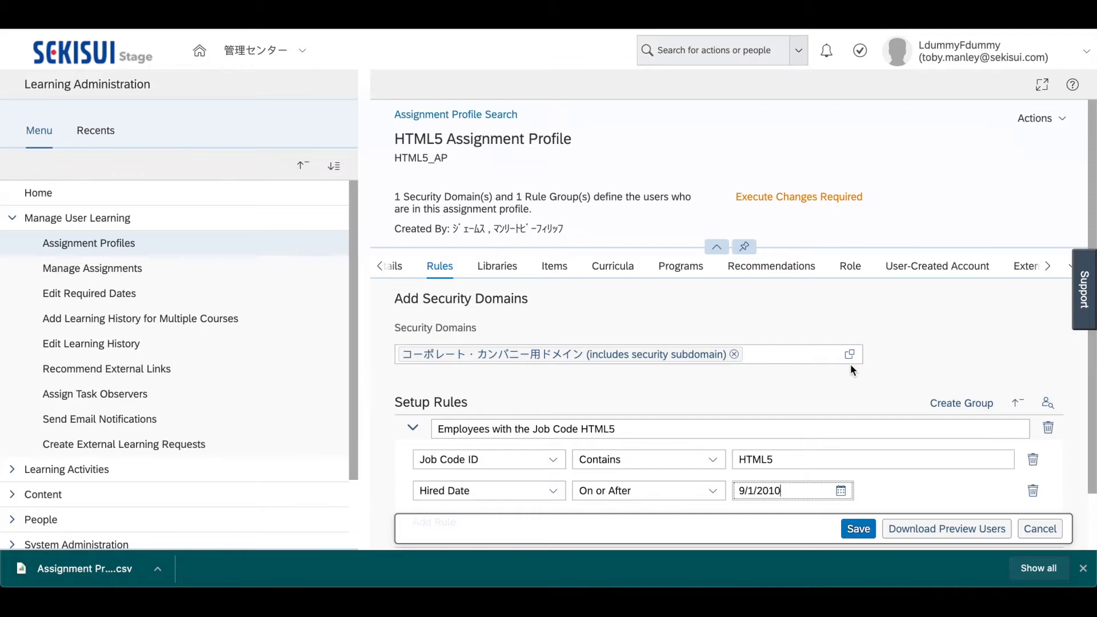
pyautogui.click(858, 529)
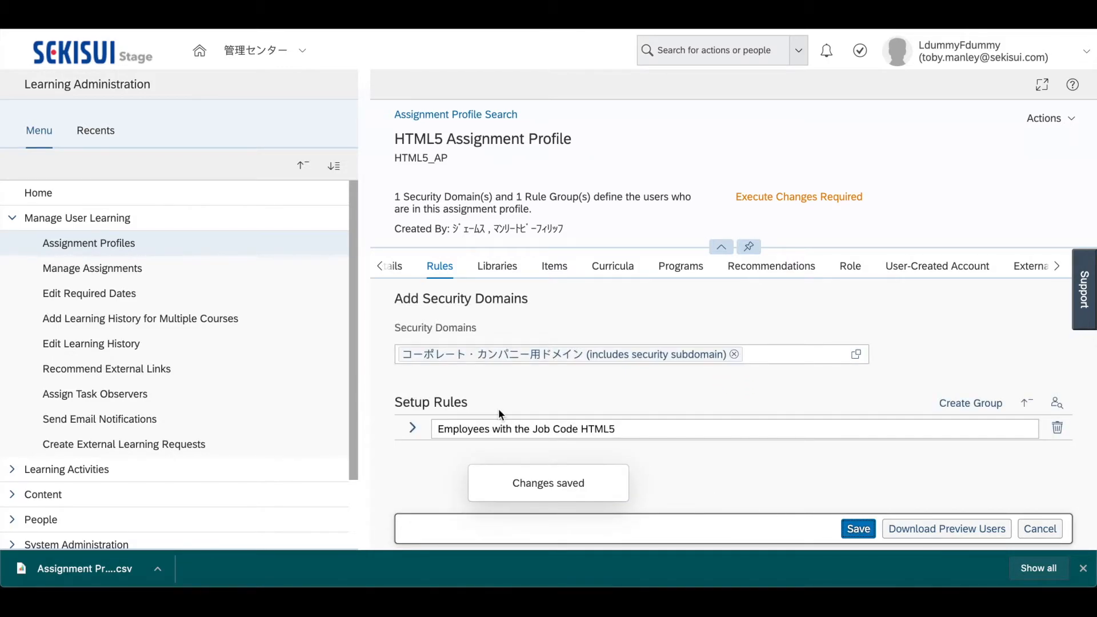
# Create a second rule group named Separate Group 1 in the HTML5 Assignment Profile
pyautogui.click(413, 429)
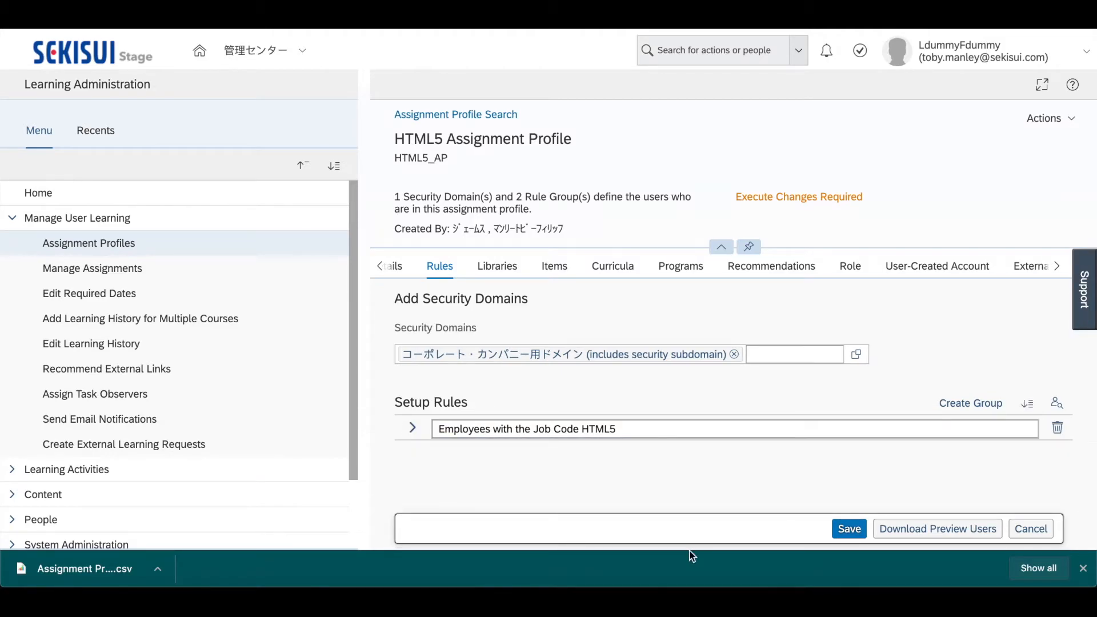
pyautogui.click(958, 402)
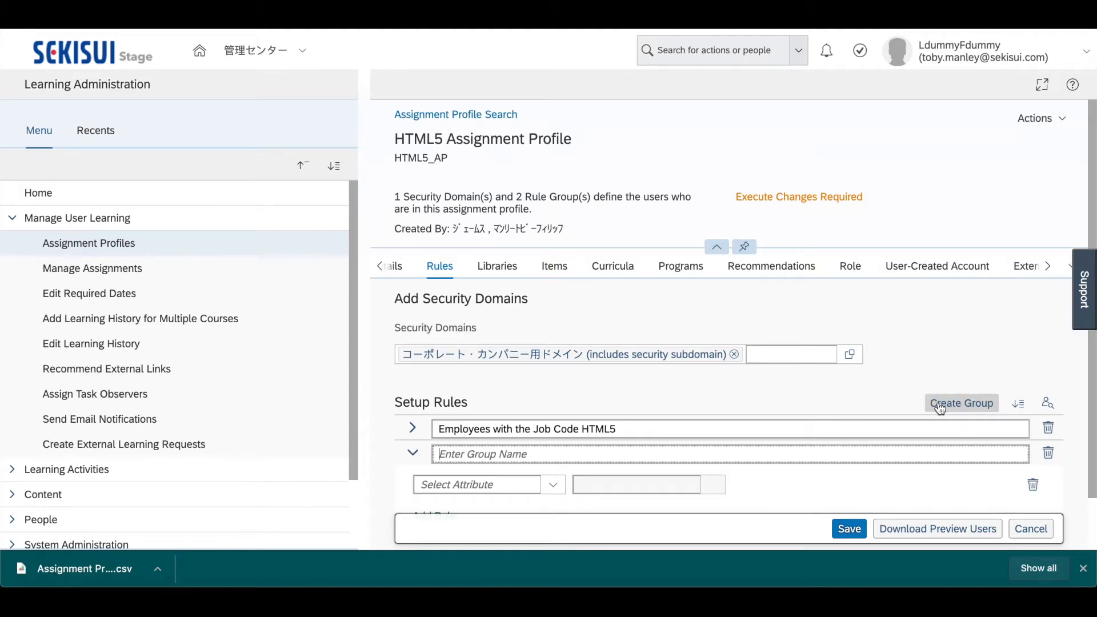
pyautogui.write('S')
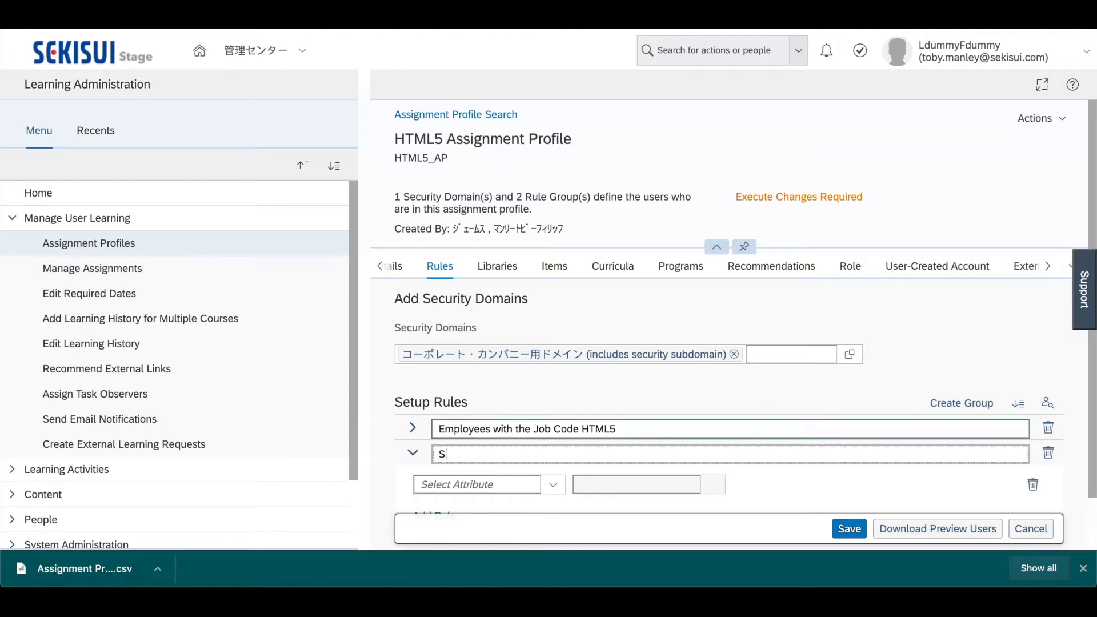
pyautogui.write('eparate Group 1')
# Add a rule to Separate Group 1 where Position Contains Accountant, and save the profile's rules
pyautogui.click(552, 485)
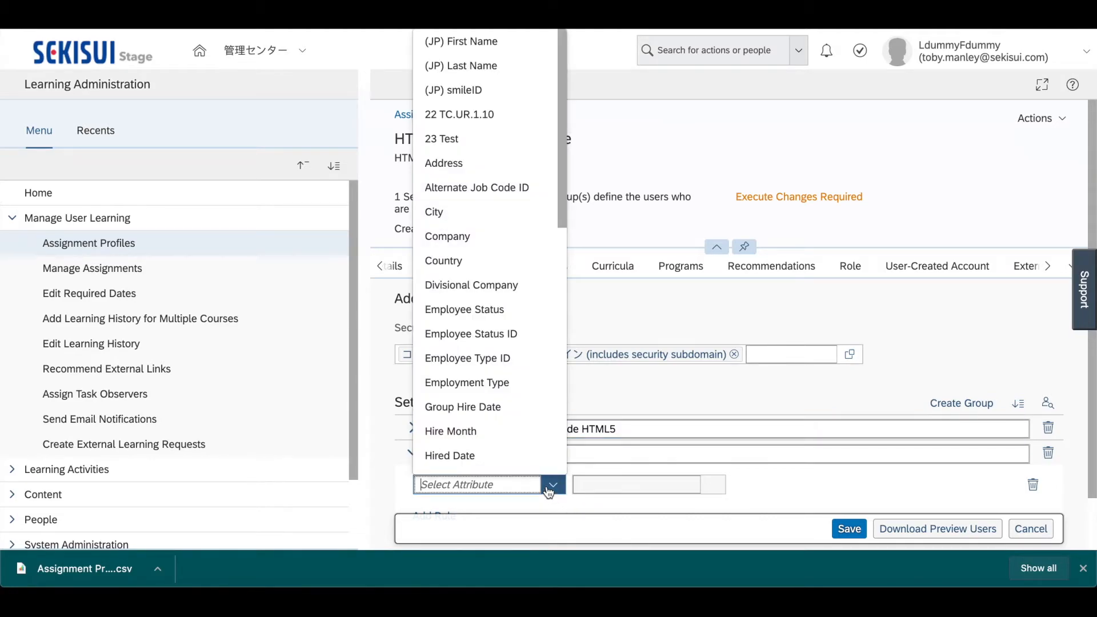
pyautogui.moveTo(565, 216); pyautogui.dragTo(560, 297)
pyautogui.scroll(-1, 560, 307)
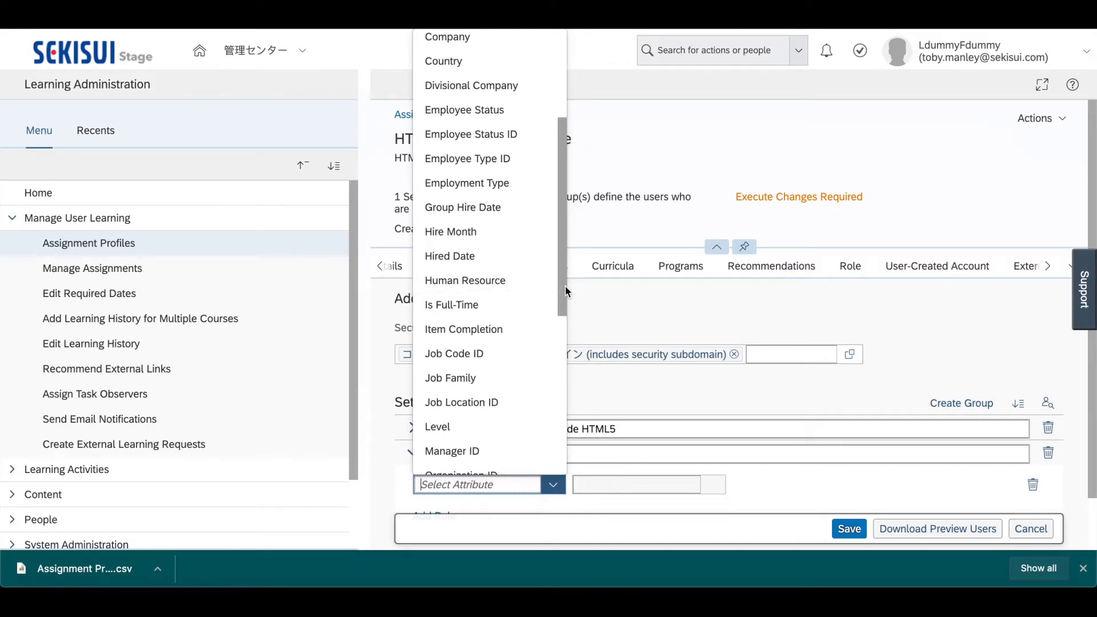
pyautogui.moveTo(564, 285); pyautogui.dragTo(560, 372)
pyautogui.click(512, 337)
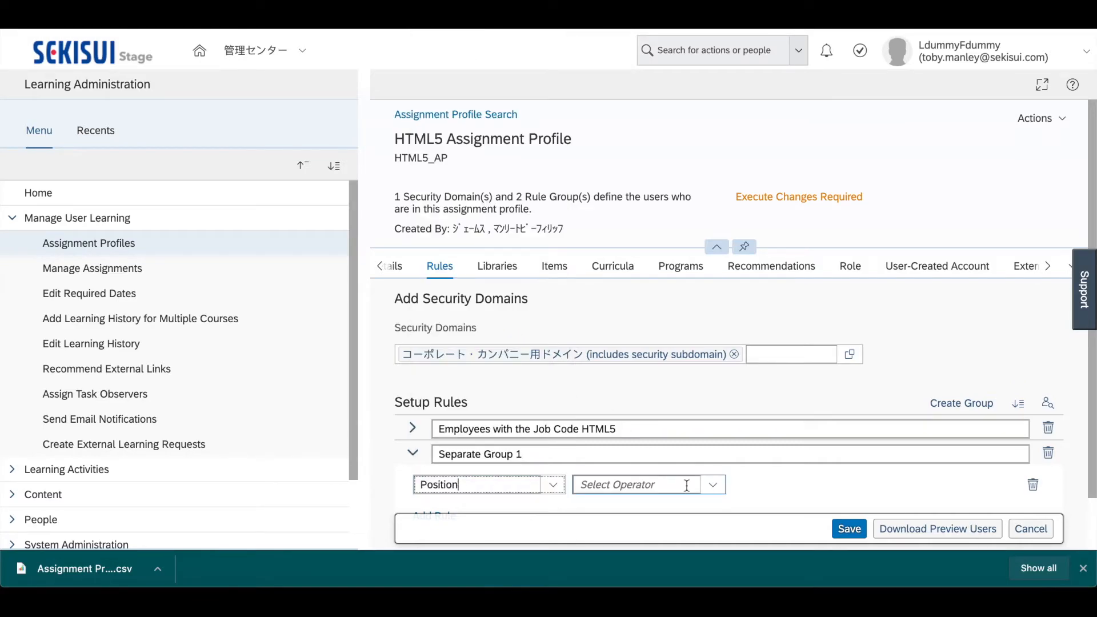
pyautogui.click(713, 484)
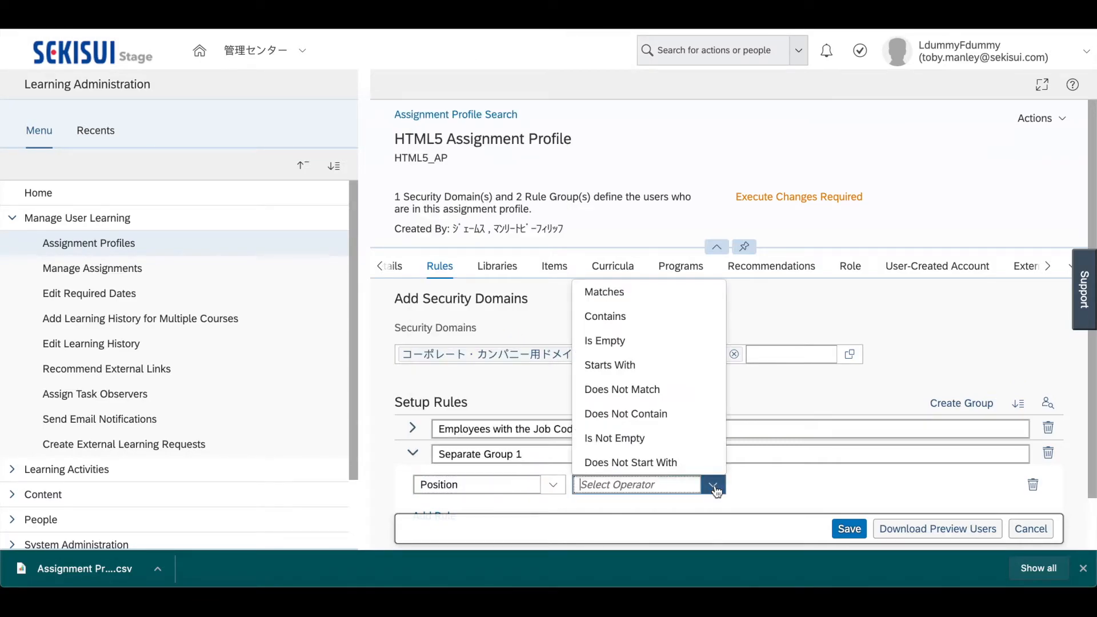
pyautogui.click(651, 318)
pyautogui.click(746, 479)
pyautogui.write('Accountant')
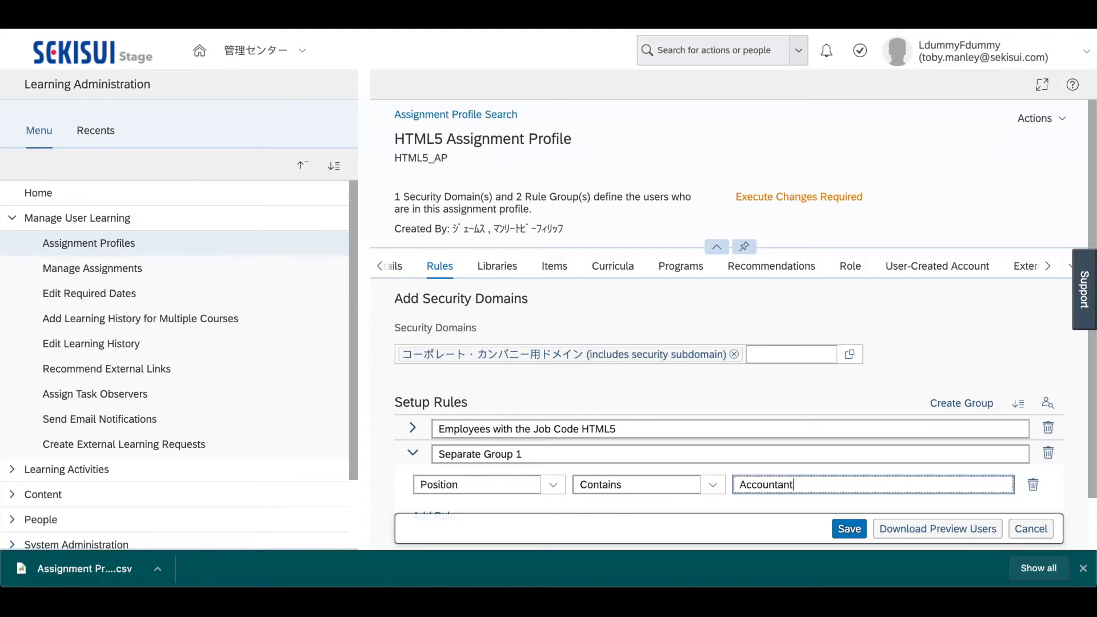
pyautogui.click(1056, 506)
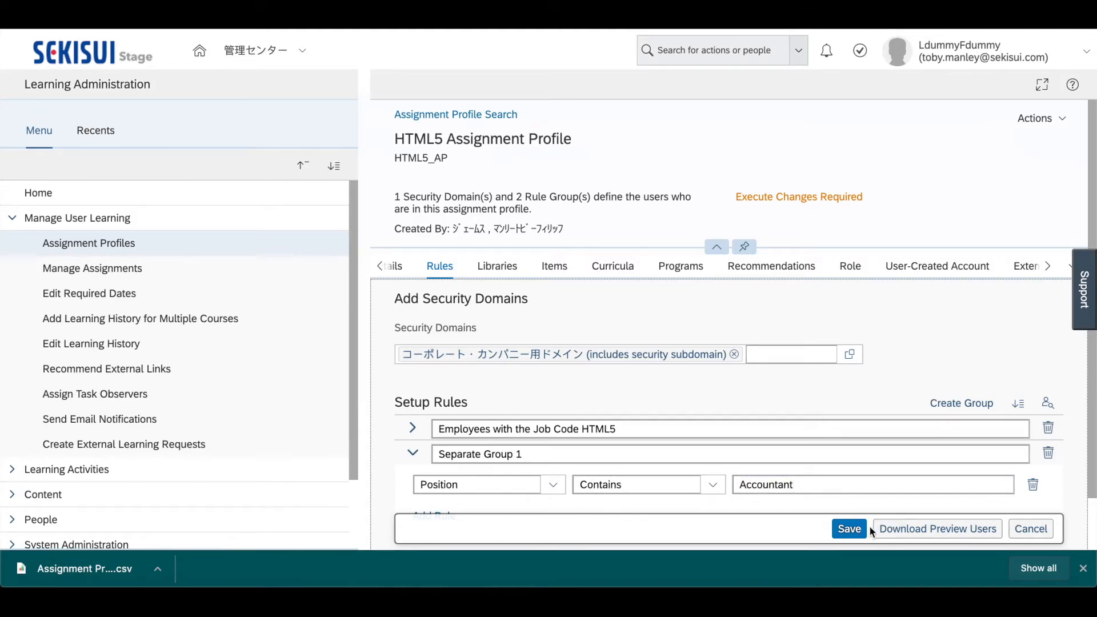
pyautogui.click(849, 528)
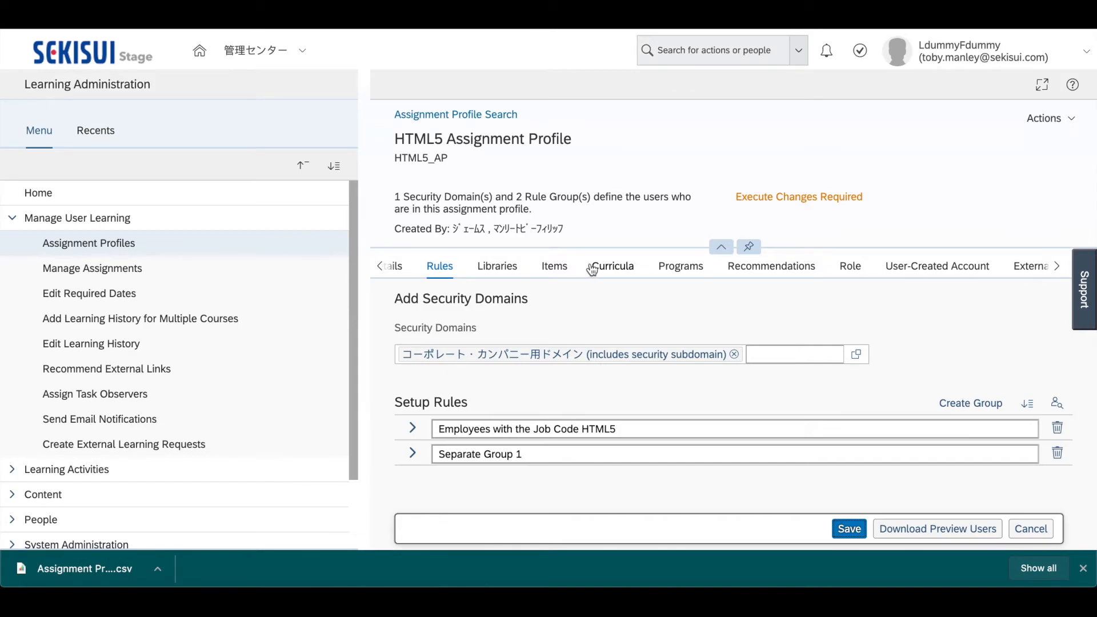
# Search for items whose Item ID Contains HTML and add HTML5_ITEM, HTML5 Item Training, to the assignment profile
pyautogui.click(548, 268)
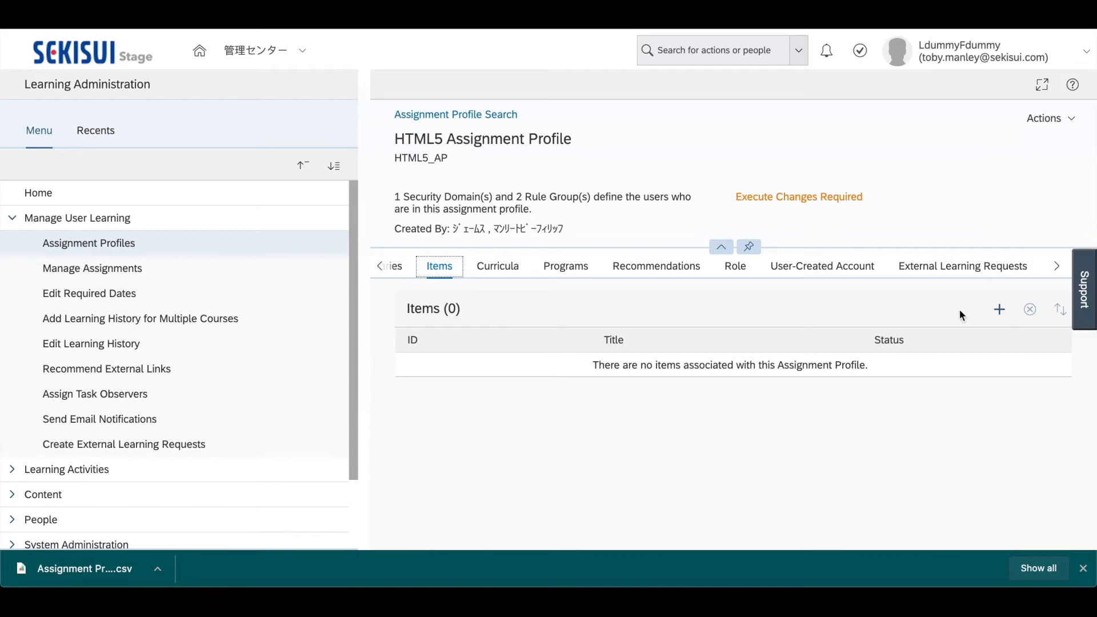
pyautogui.click(999, 309)
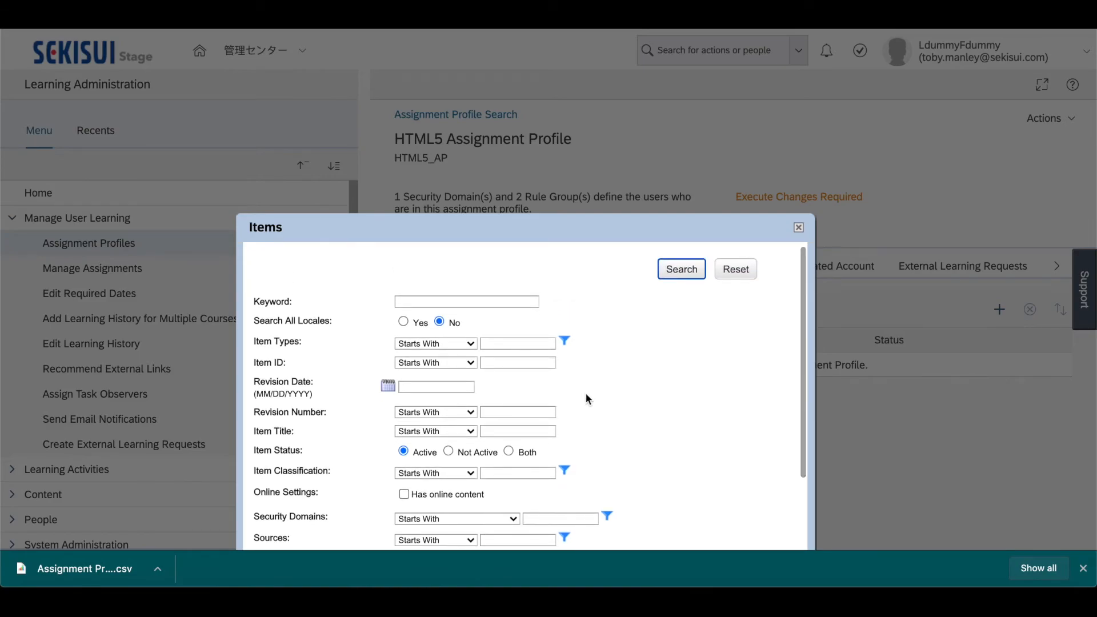
pyautogui.click(522, 363)
pyautogui.write('HTML')
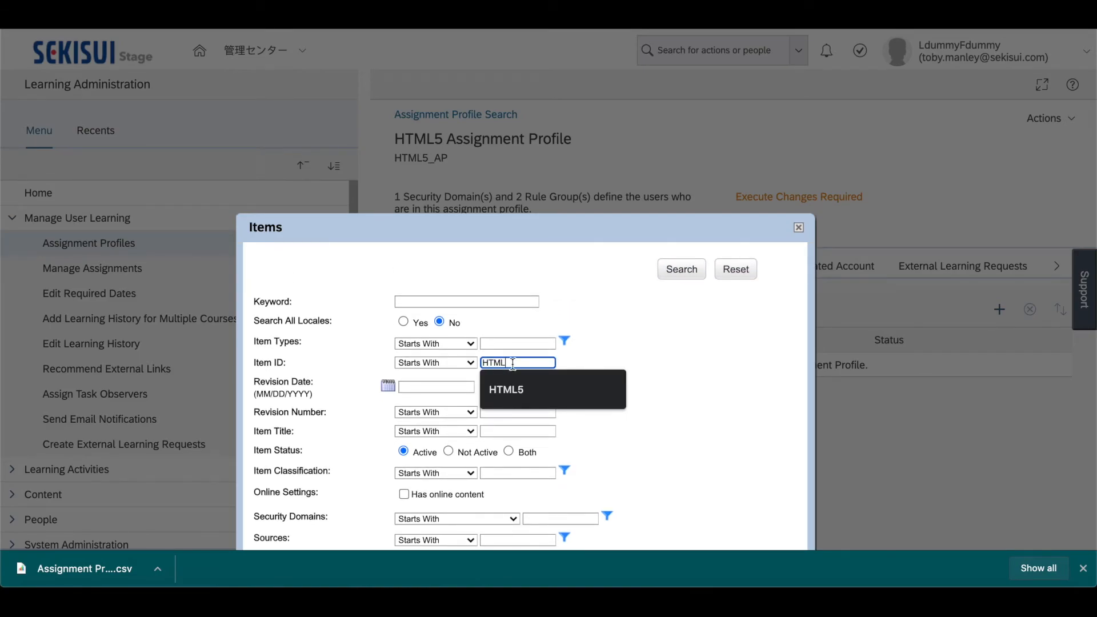
pyautogui.click(466, 358)
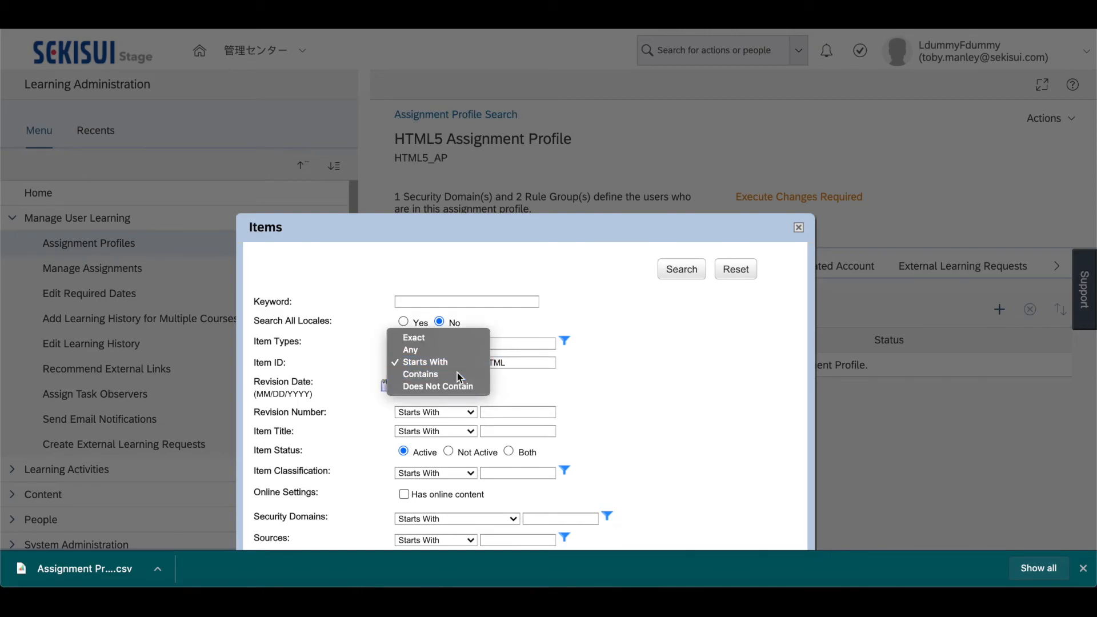
pyautogui.click(457, 373)
pyautogui.click(679, 279)
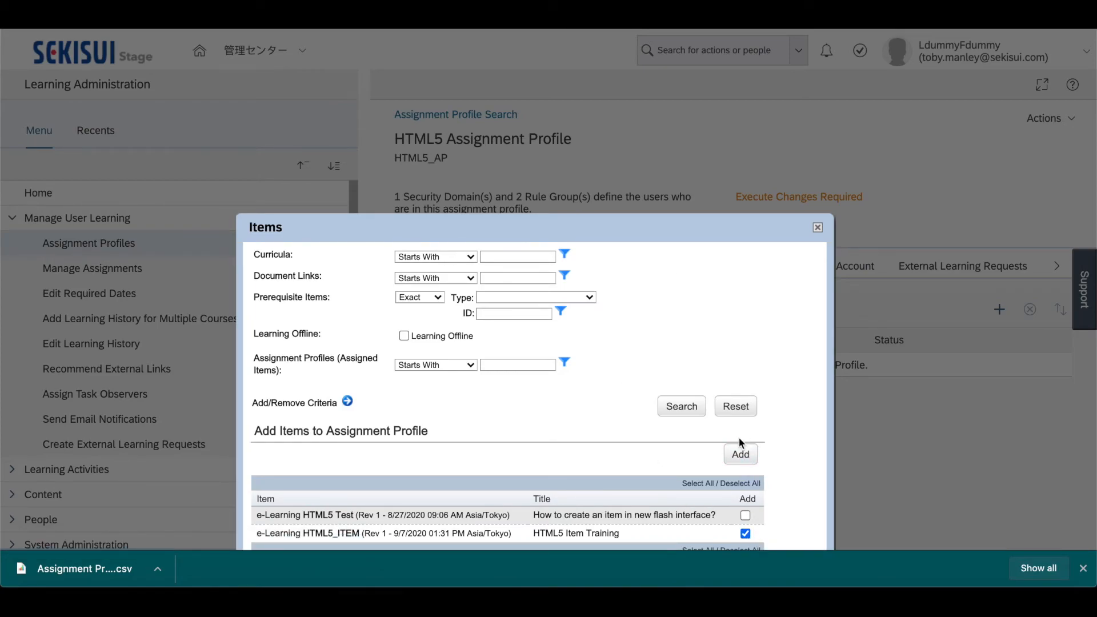
pyautogui.click(741, 457)
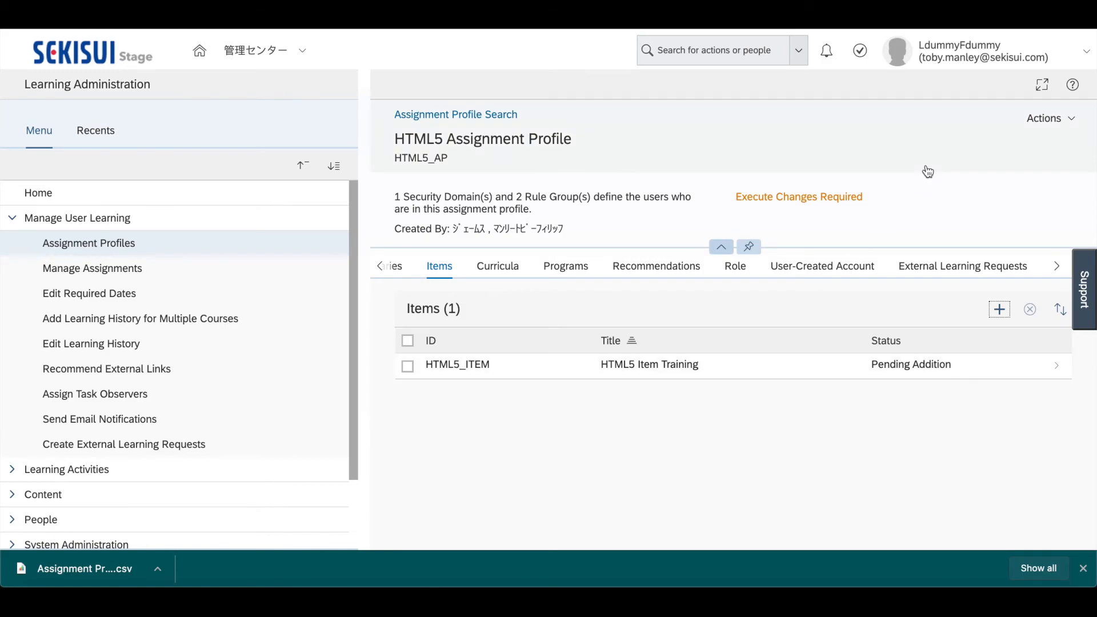
# Execute the assignment profile's changes as an immediate background job with email notification, and return to the profile
pyautogui.click(1067, 121)
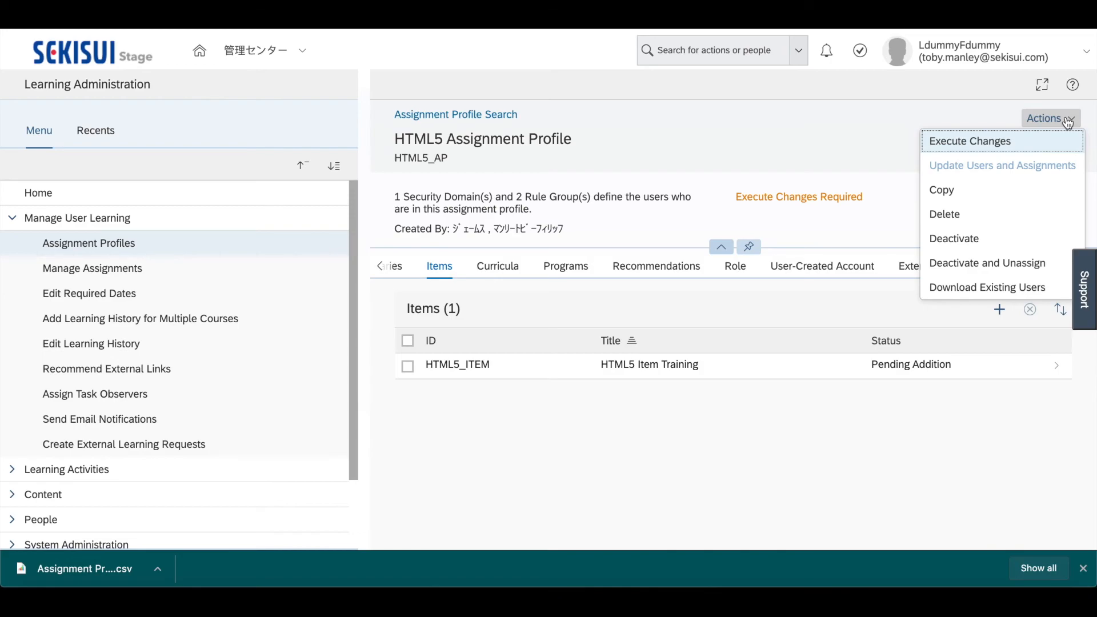
pyautogui.click(975, 143)
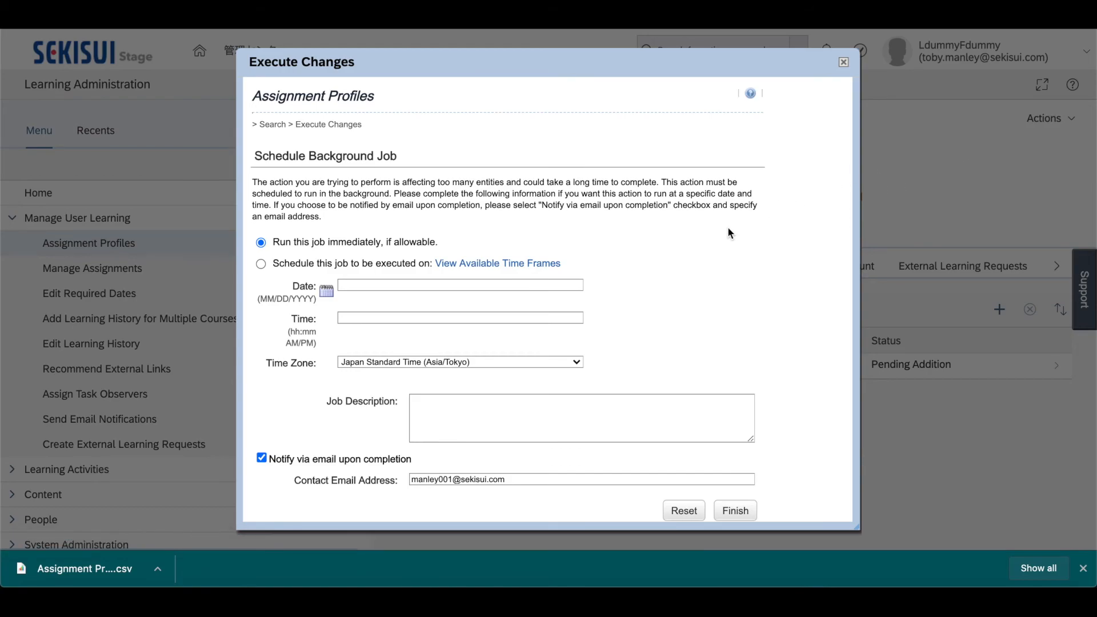
pyautogui.scroll(-1, 728, 226)
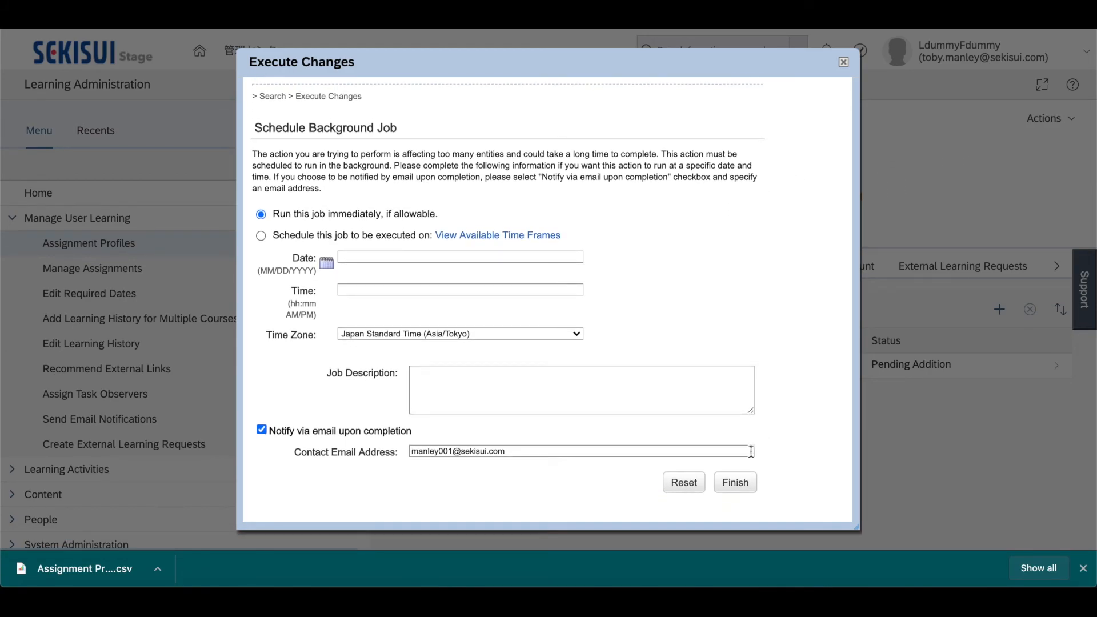
pyautogui.click(739, 485)
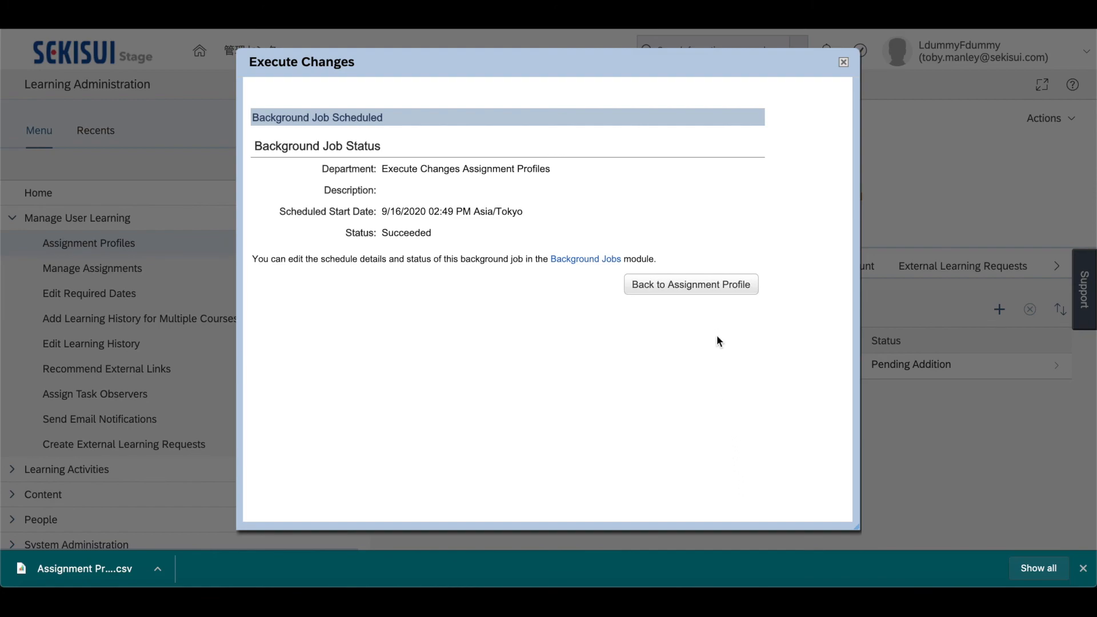
pyautogui.click(709, 290)
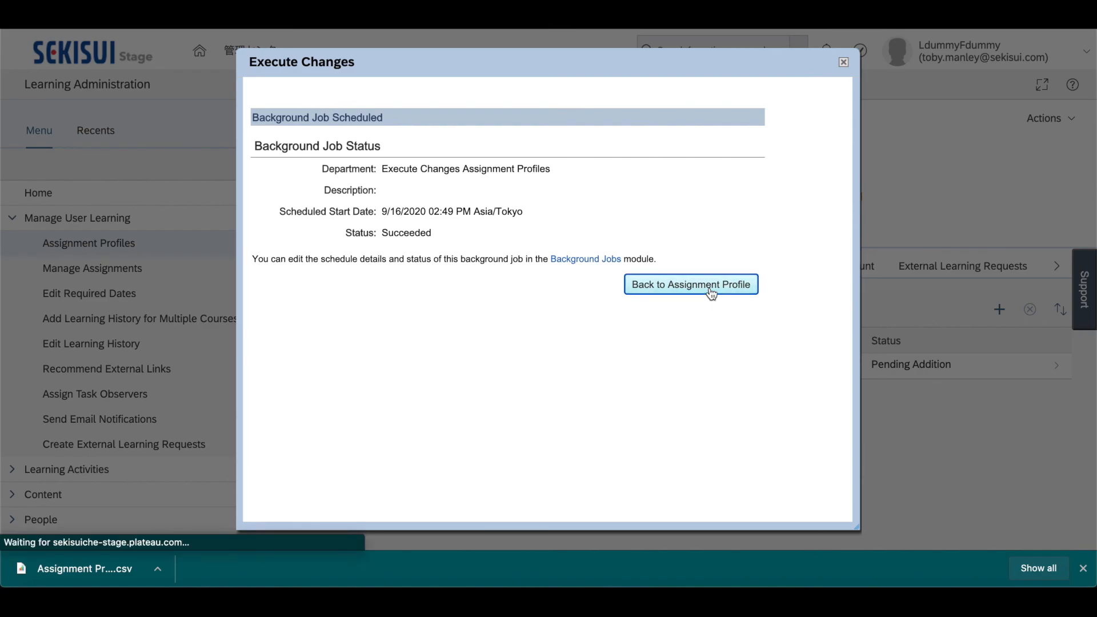